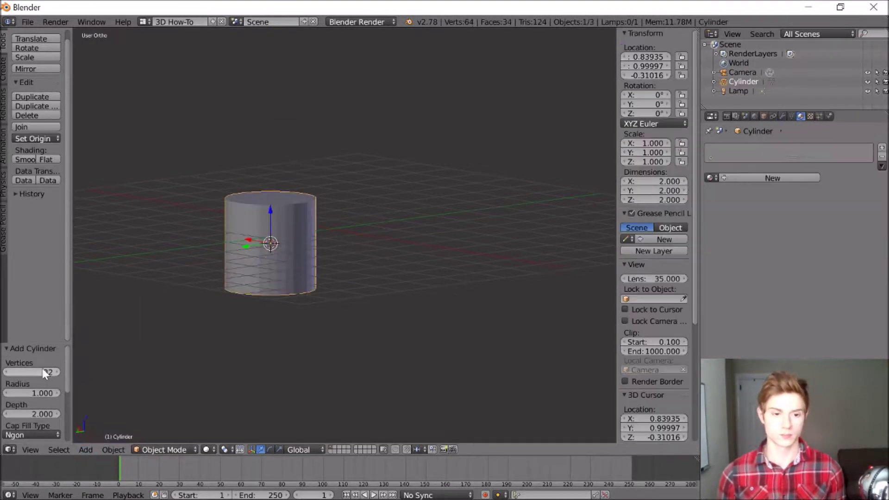
- Reduce the cylinder to 16 sides, raise it onto the grid, narrow it along X into an oval and deselect its mesh
drag(274, 209, 274, 146)
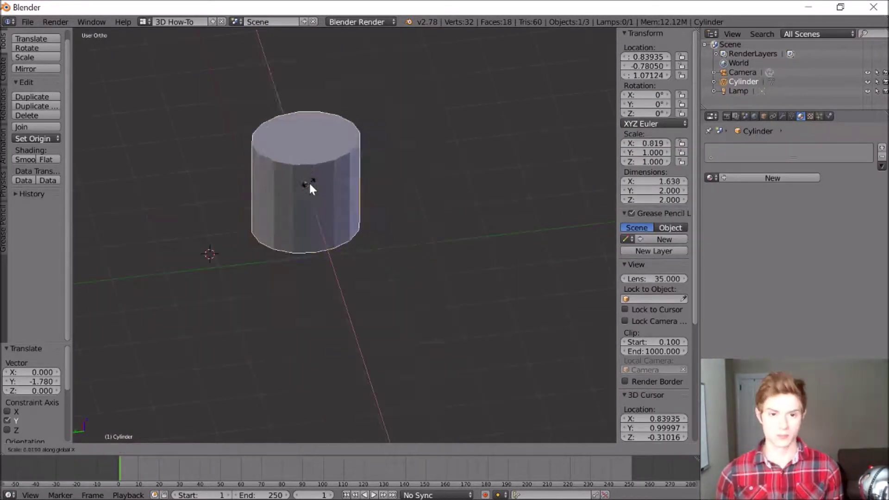
key(Tab)
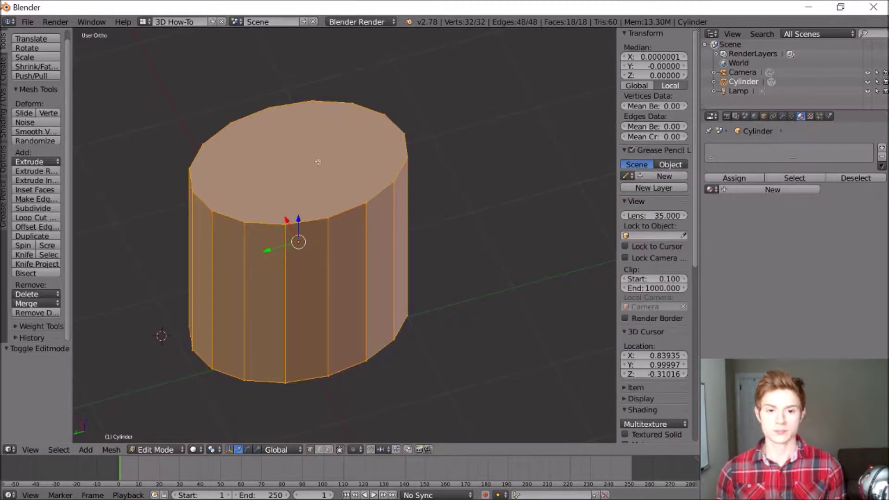
key(a)
key(Escape)
key(KP_7)
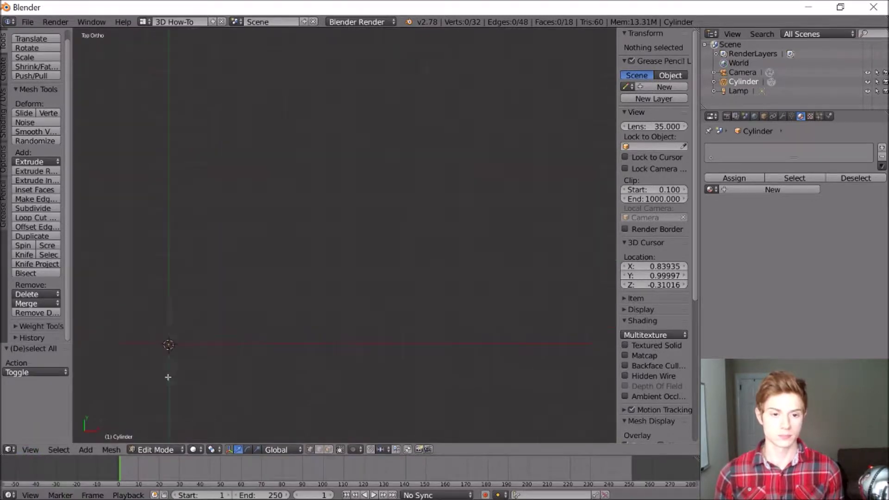
- Select the cylinder's top face and inset it to leave an even rim around the edge
key(shift+b)
drag(211, 225, 244, 188)
key(Escape)
key(a)
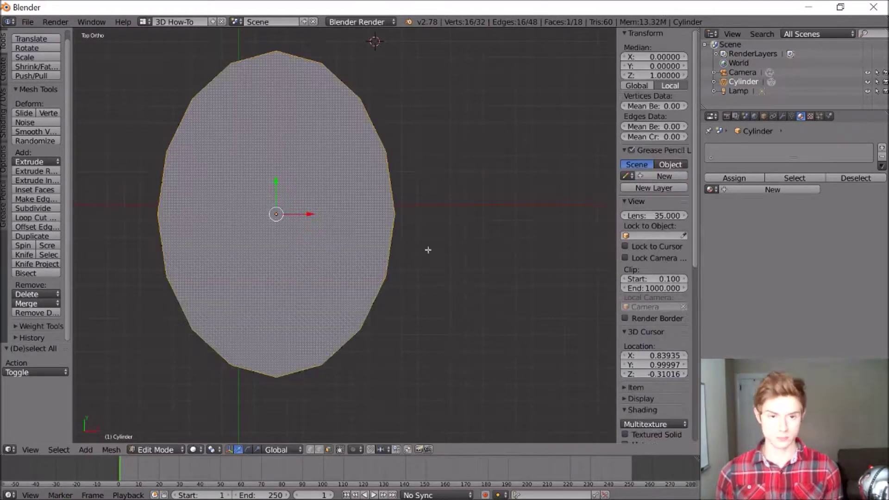
key(i)
click(393, 237)
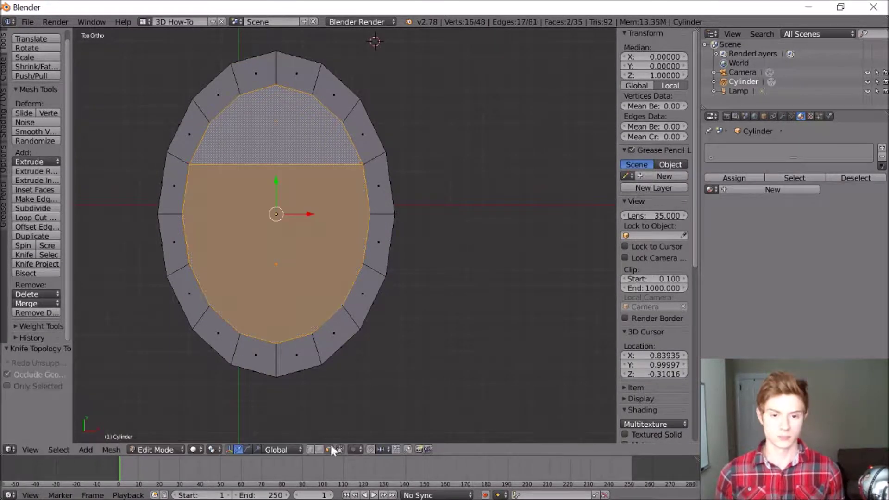
- Cut the inset top face straight across and delete its larger part to open the can
middle_drag(325, 301, 335, 216)
key(ctrl+z)
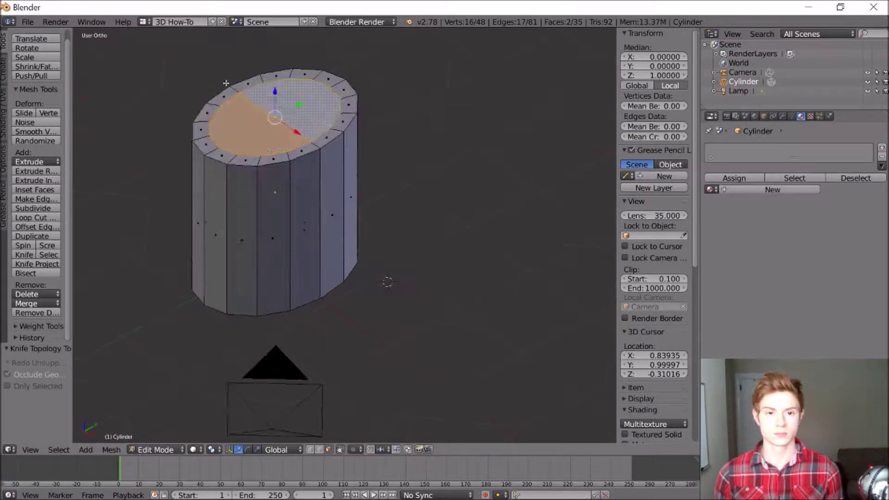
key(x)
- Give the can body wall thickness with a Solidify modifier and apply it in Object Mode
click(782, 116)
click(794, 148)
click(577, 316)
double_click(749, 191)
text(0.01)
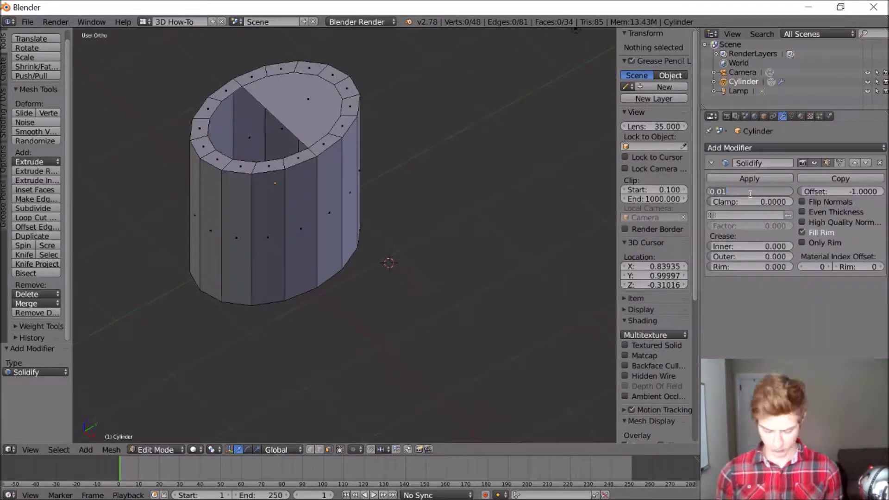
key(Return)
click(749, 178)
key(Tab)
click(749, 178)
- Try smooth shading on the can body and return it to flat shading
click(26, 160)
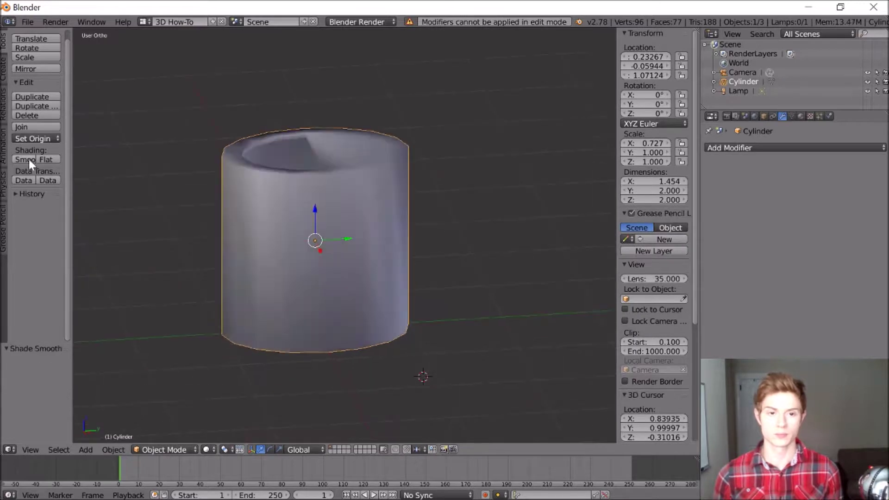
click(46, 160)
middle_drag(465, 196, 543, 308)
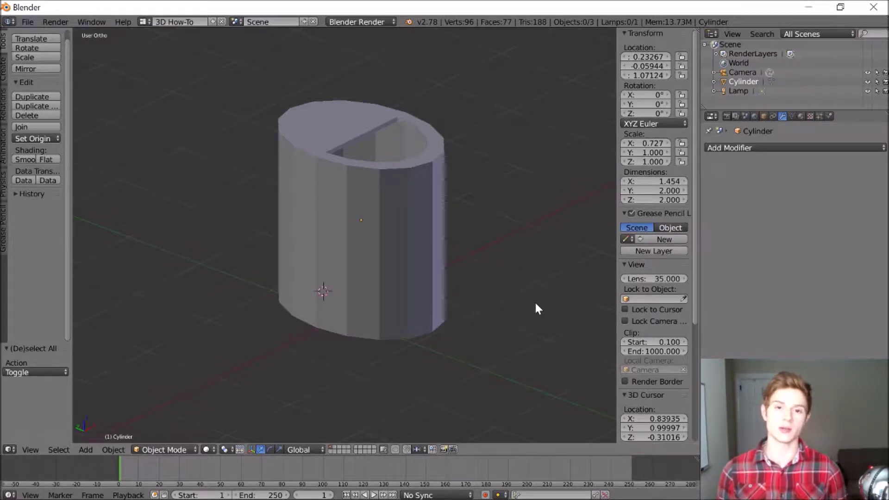
- Add a 16-sided cylinder at the can body's centre, scale it down and move it outside the body
right_click(331, 243)
click(86, 450)
click(213, 405)
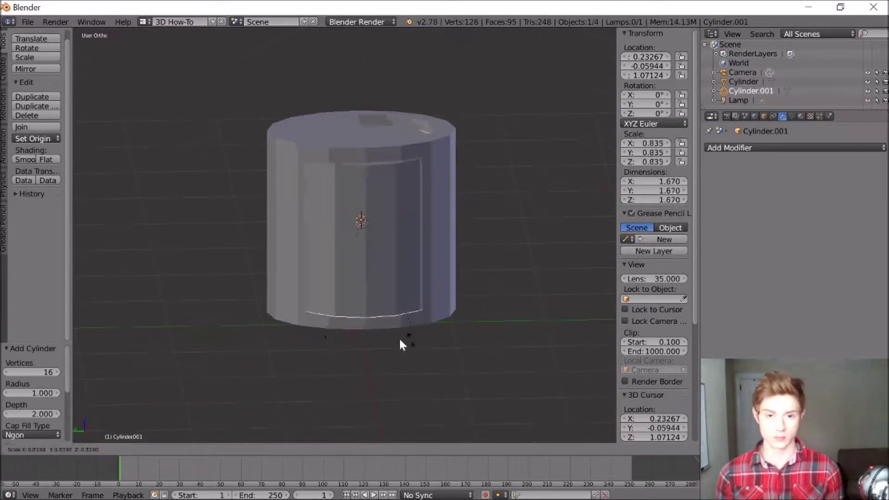
key(s)
key(g)
click(265, 202)
- Stretch the new cylinder along Z, thin its X and Y cross-section to about 0.21 scale, and tilt it about 50° as the spout
key(s)
key(z)
click(494, 434)
key(s)
key(shift+z)
click(219, 232)
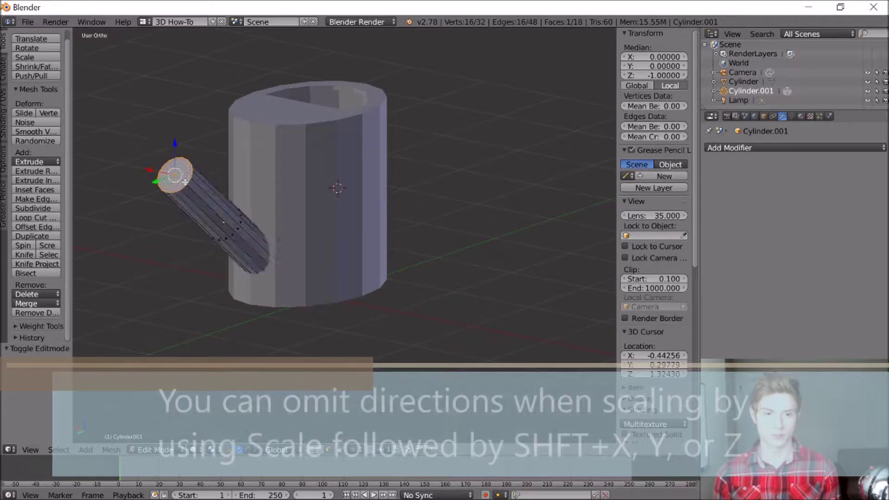
- Extrude the spout's outer end by about 0.26 and enlarge the extruded section into a wider sprinkler head
middle_drag(185, 182, 209, 204)
scroll(208, 204, up, 4)
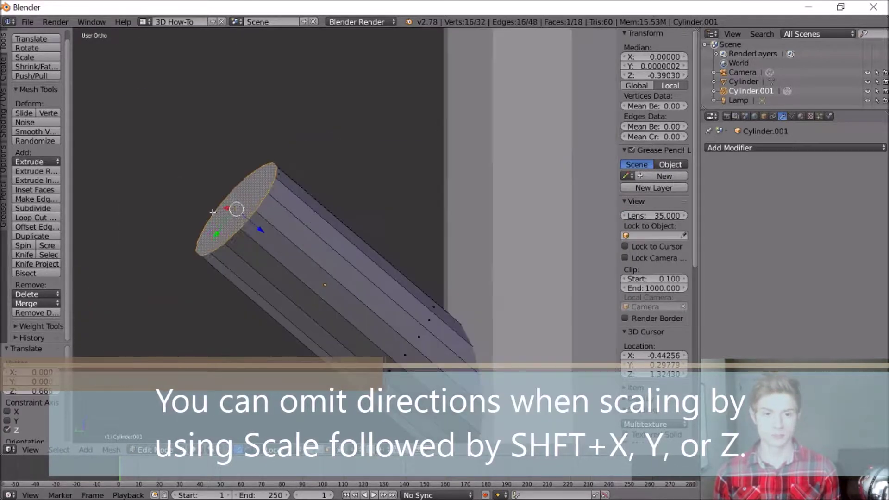
key(e)
click(209, 211)
alt+click(190, 224)
key(s)
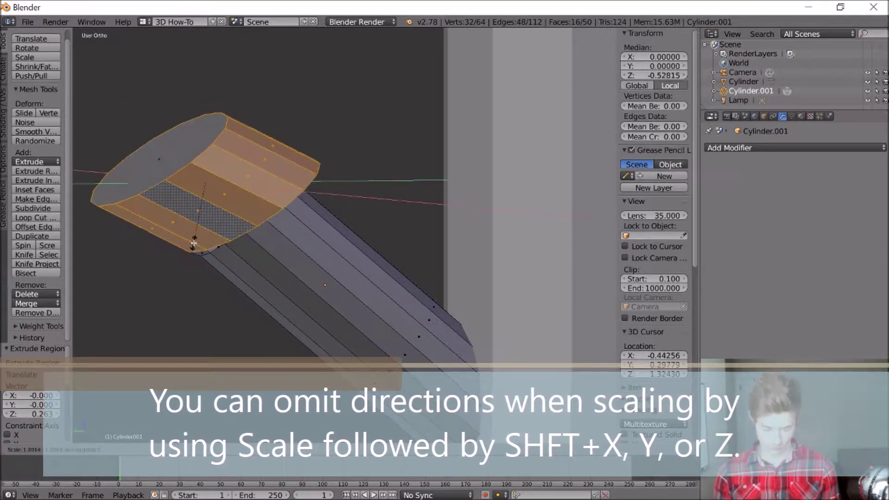
click(188, 258)
scroll(159, 238, down, 3)
scroll(139, 209, up, 3)
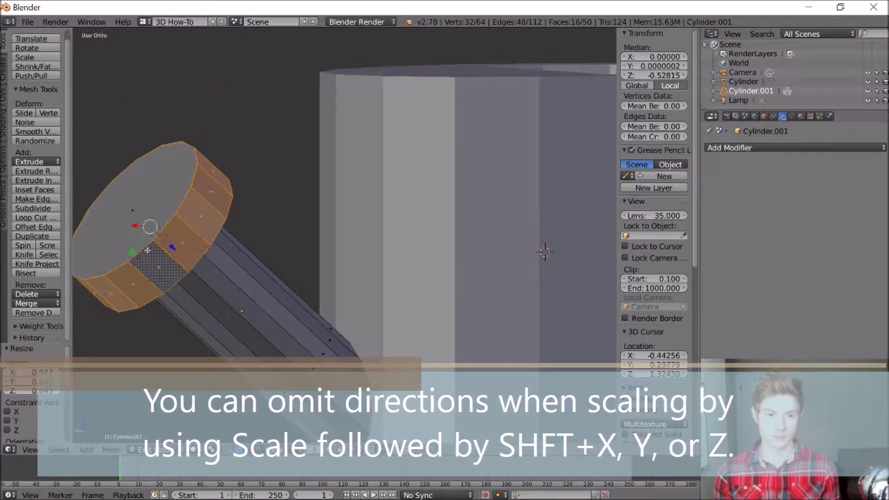
- Scale down the sprinkler head's front face slightly and shift it about 0.07 along its local Z axis
key(e)
key(s)
click(148, 173)
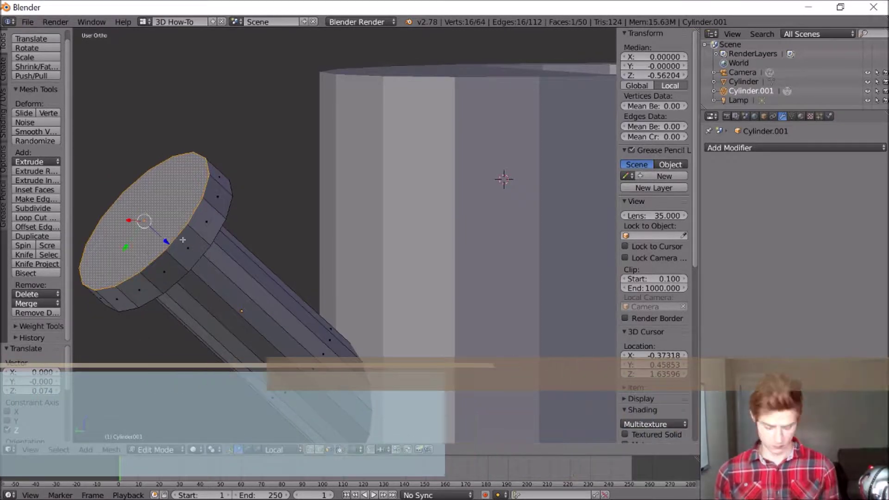
key(ctrl+b)
key(Escape)
- Scale an edge loop of the sprinkler head in X and Y only, keeping its Z size
scroll(273, 119, down, 3)
alt+click(269, 287)
key(s)
key(shift+z)
click(327, 323)
key(a)
- Select the sprinkler head's front face with its surrounding ring and move it along local Z to shape the front
middle_drag(327, 323, 297, 287)
scroll(264, 264, up, 3)
alt+right_click(261, 263)
alt+right_click(333, 297)
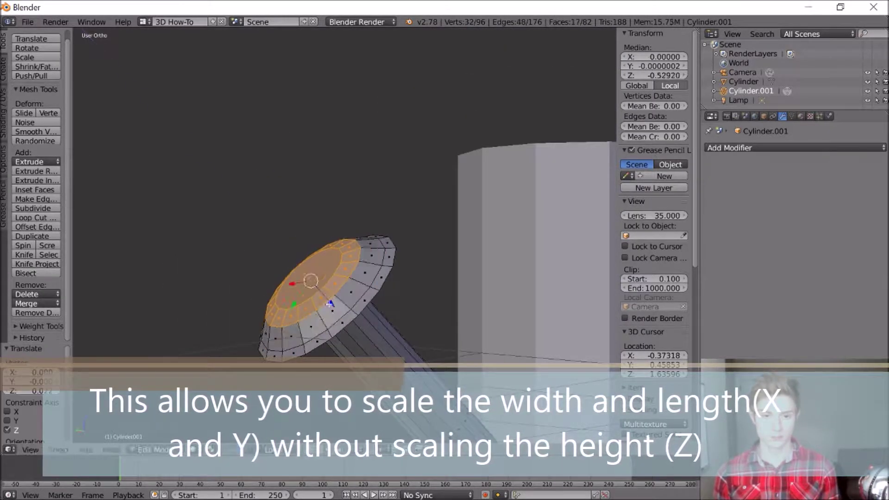
key(g)
key(z)
click(343, 314)
scroll(343, 314, down, 2)
- Leave mesh editing and rename the can body WateringCanBody and the spout object Spout
key(Tab)
middle_drag(343, 314, 384, 266)
double_click(752, 92)
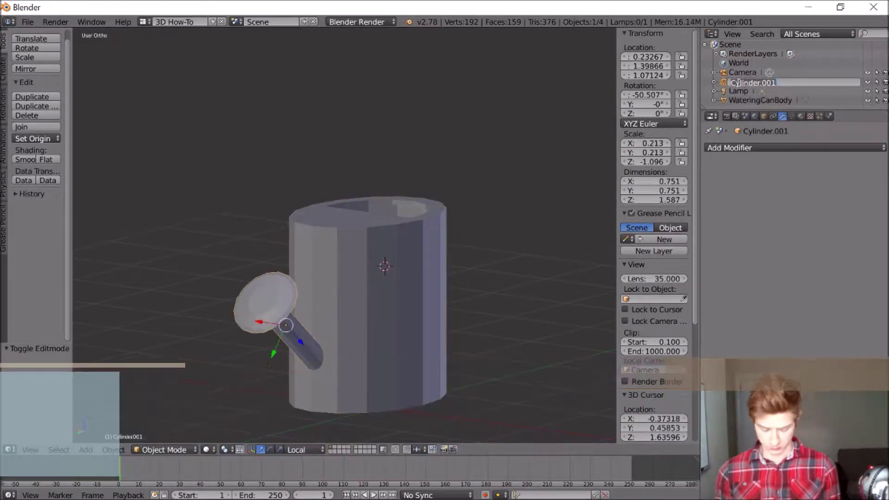
- Place the 3D cursor at the spout's origin, add a 16-sided cylinder there and scale it down to a small peg
click(87, 450)
mouse_move(92, 439)
key(shift+s)
key(shift+a)
click(291, 330)
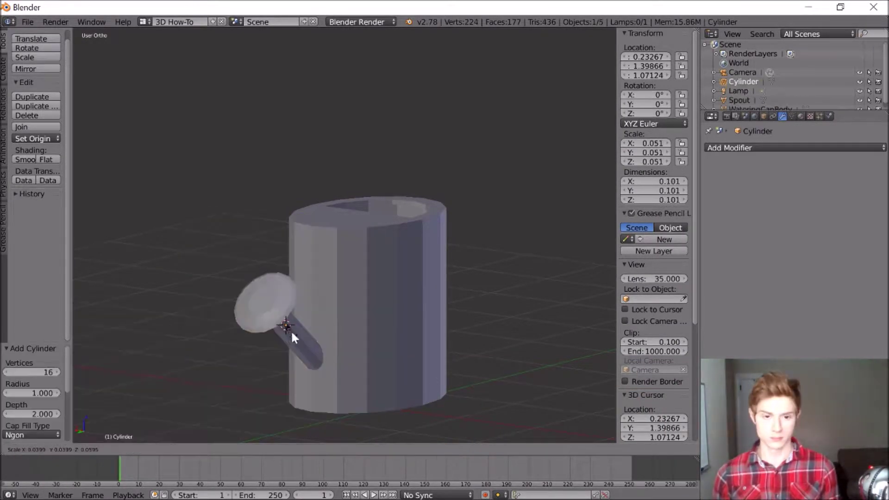
key(KP_Decimal)
key(s)
click(264, 248)
- Rotate the small cylinder about -59° around X towards the angle of the sprinkler head
middle_drag(264, 248, 297, 259)
key(r)
key(x)
click(242, 261)
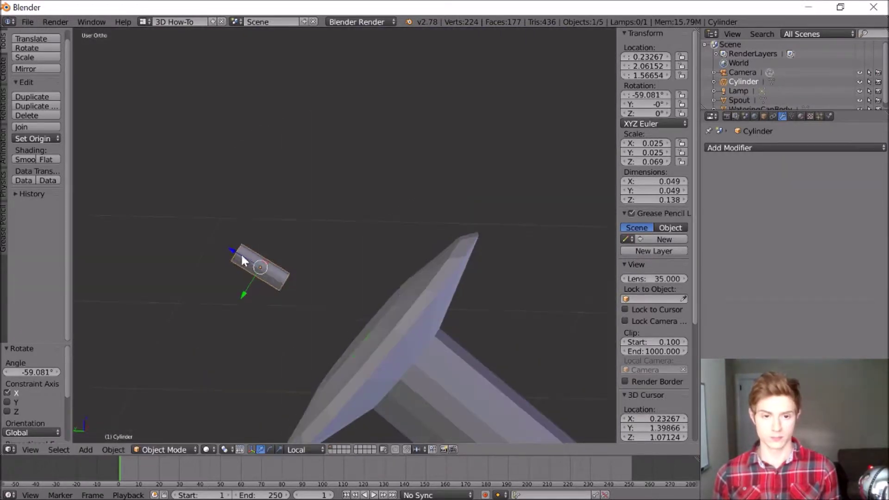
- Duplicate the small cylinder across the sprinkler head's face and join all the copies into one object named SpoutHoles
middle_drag(359, 304, 389, 329)
key(shift+d)
click(293, 321)
key(shift+d)
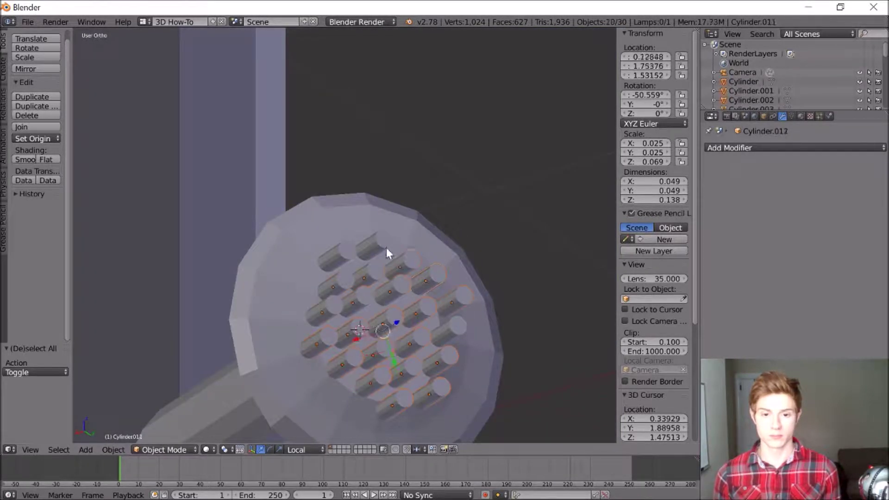
key(ctrl+j)
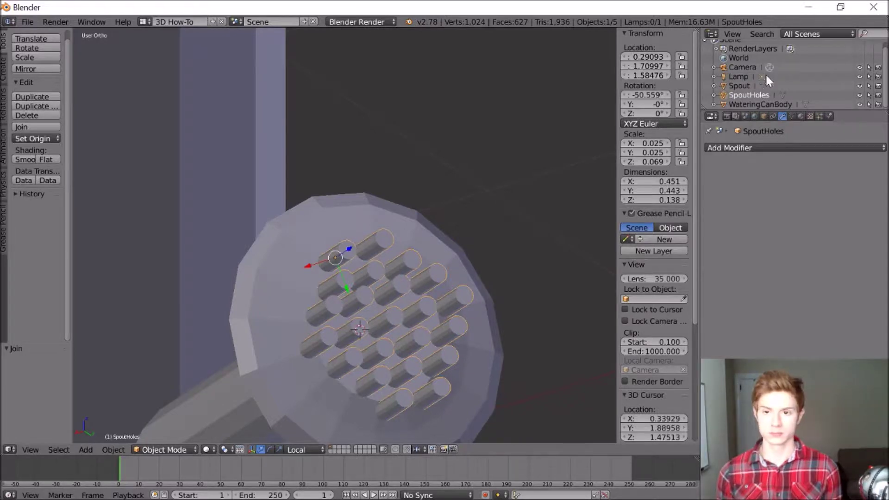
- Cut the SpoutHoles shapes out of the spout with a Boolean modifier and thicken the spout with an applied Solidify modifier
click(729, 148)
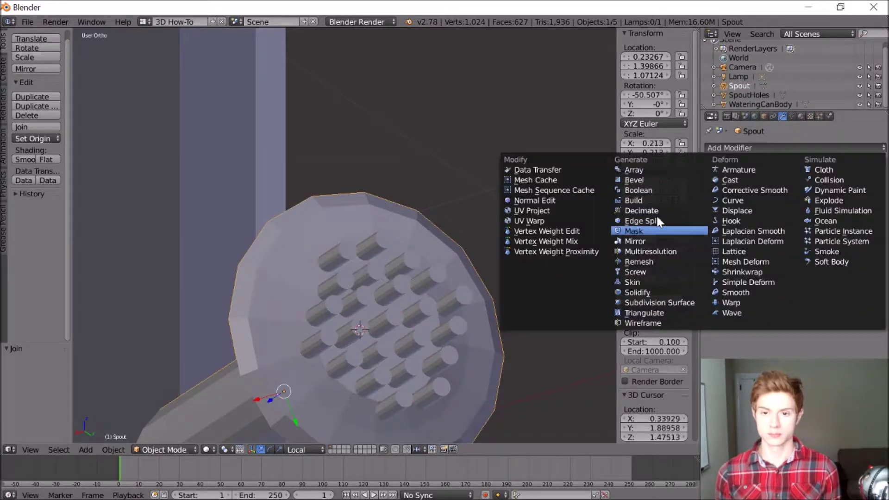
click(737, 175)
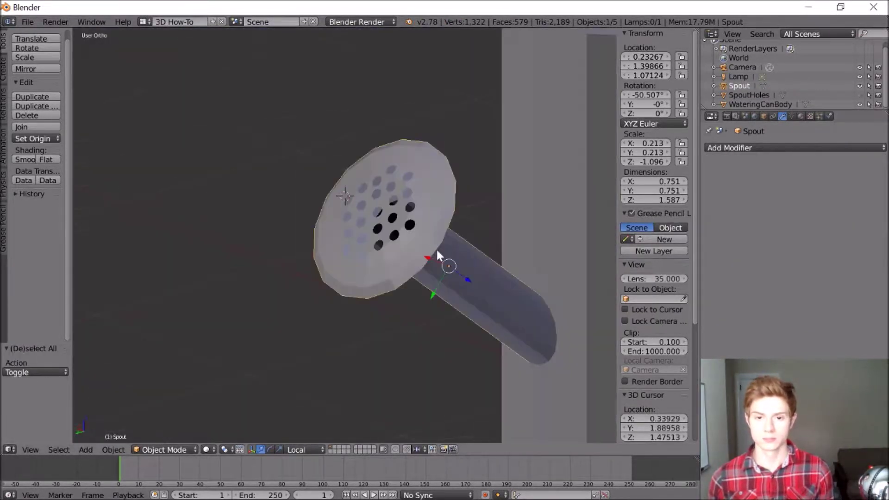
click(730, 148)
click(660, 283)
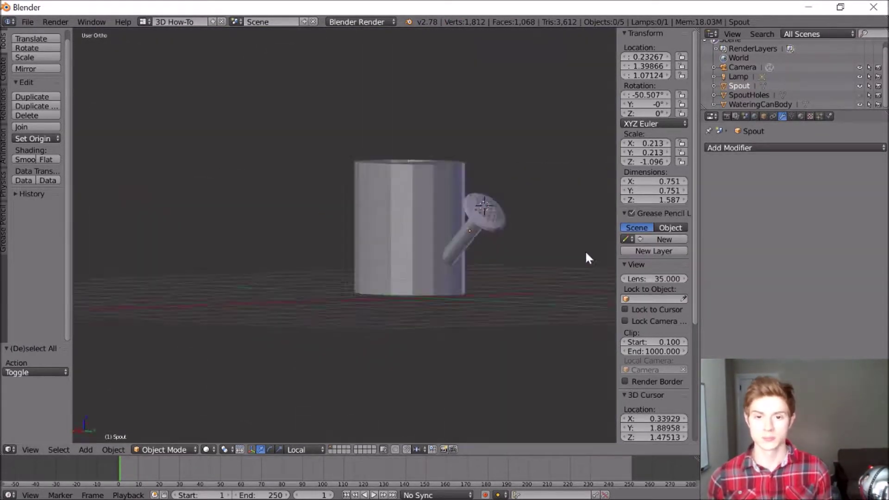
- Select the end face at the spout's base and enlarge it so the tube tapers towards the sprinkler head
middle_drag(585, 250, 465, 260)
scroll(471, 269, up, 3)
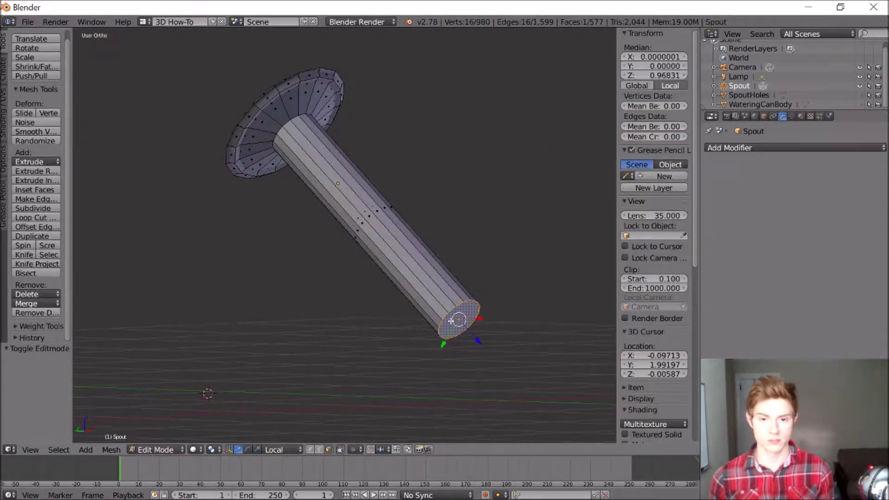
key(s)
key(z)
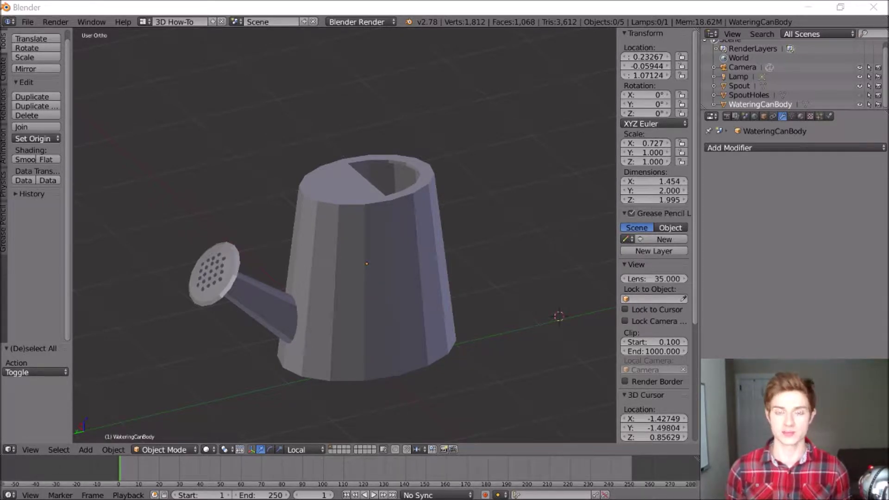
- Set the 3D cursor to the can body's origin and add a cube, scaled to about 0.15 × 0.15 × 0.09 and raised above the can
middle_drag(438, 235, 330, 185)
right_click(330, 184)
scroll(330, 185, up, 3)
key(shift+s)
click(143, 416)
click(85, 449)
mouse_move(99, 439)
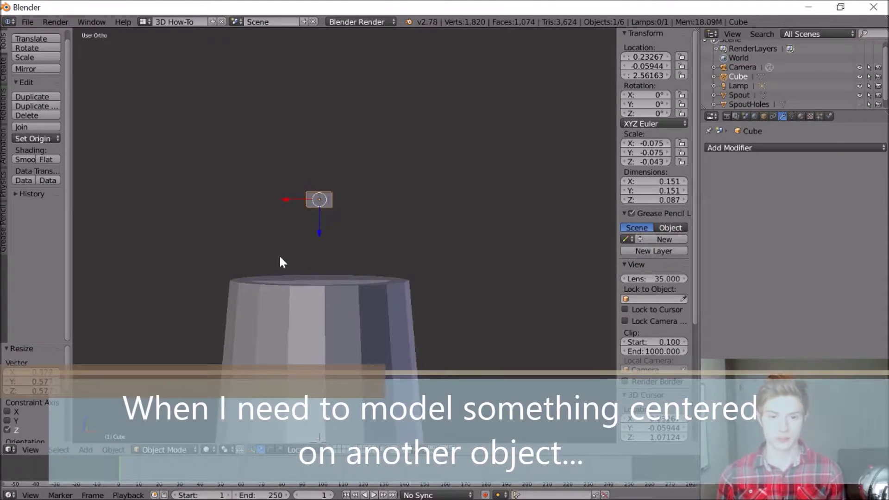
- Split the cube down its middle with a loop cut in back view and keep only one half
click(30, 450)
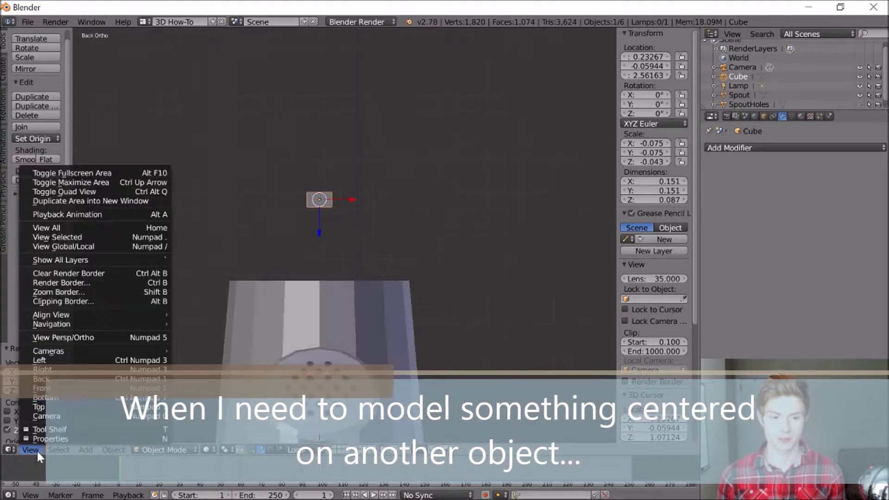
key(ctrl+KP_1)
key(Tab)
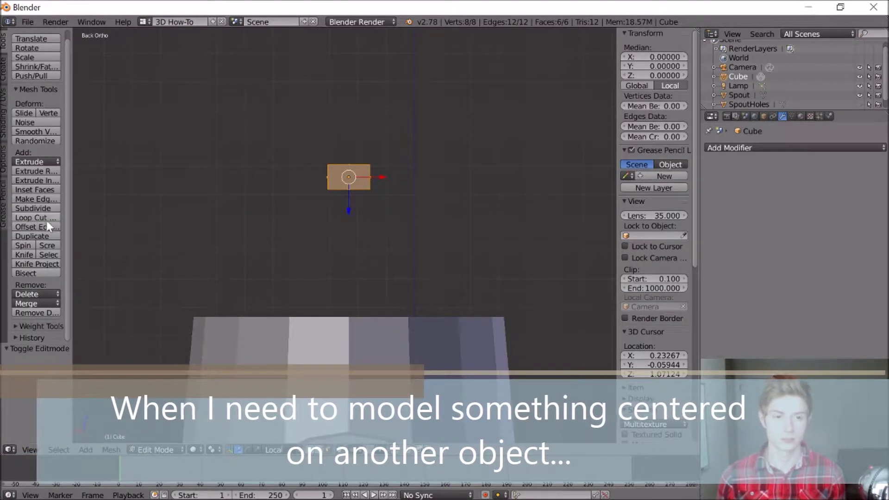
click(45, 217)
click(320, 191)
right_click(320, 192)
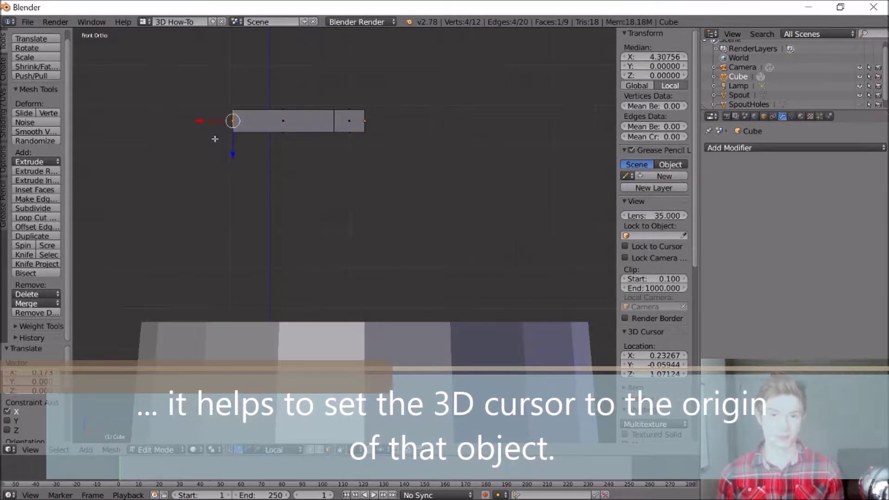
- Extrude the half cube's outer end in several segments curving down to the can's rim to form half a handle
key(e)
click(199, 165)
key(e)
click(169, 214)
key(e)
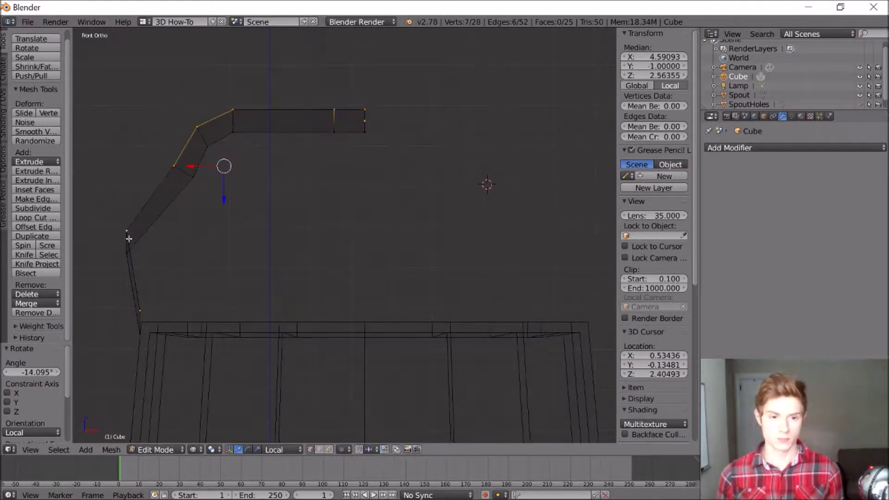
- Rotate and reposition the edge loops along the handle's bend to even out its thickness and curve
key(z)
alt+right_click(128, 238)
key(r)
click(159, 242)
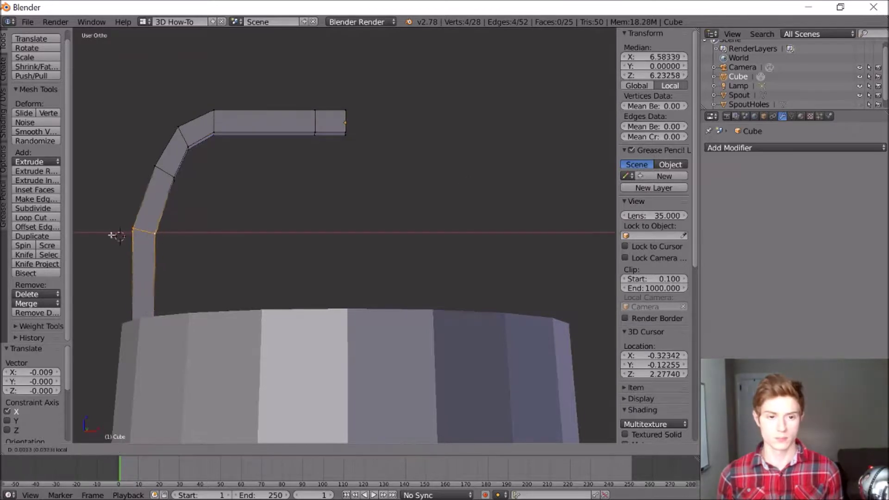
click(139, 238)
alt+right_click(156, 175)
key(g)
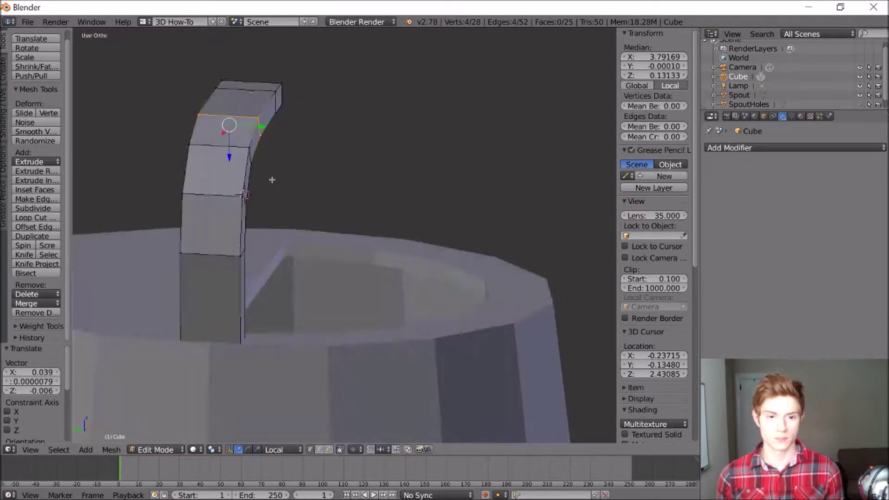
- Narrow the handle by moving its side faces inward along Y, and mirror it into a full handle in Object Mode
middle_drag(272, 179, 258, 381)
alt+right_click(175, 199)
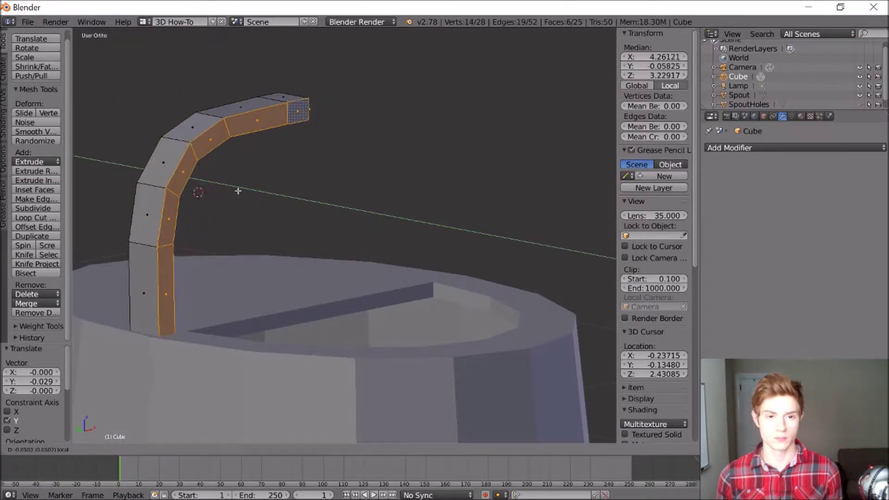
click(155, 450)
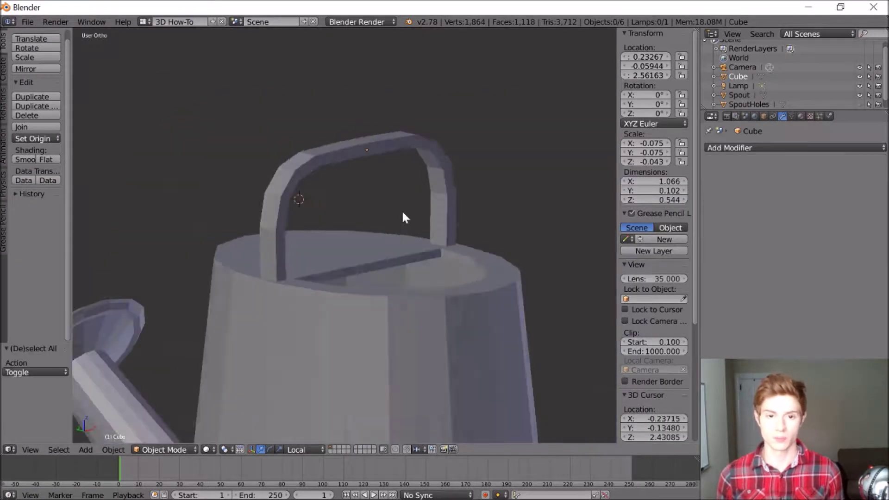
- Add a cylinder, rotate it 90° about Y and scale it into a grip about 0.49 long around the handle's top bar
click(86, 449)
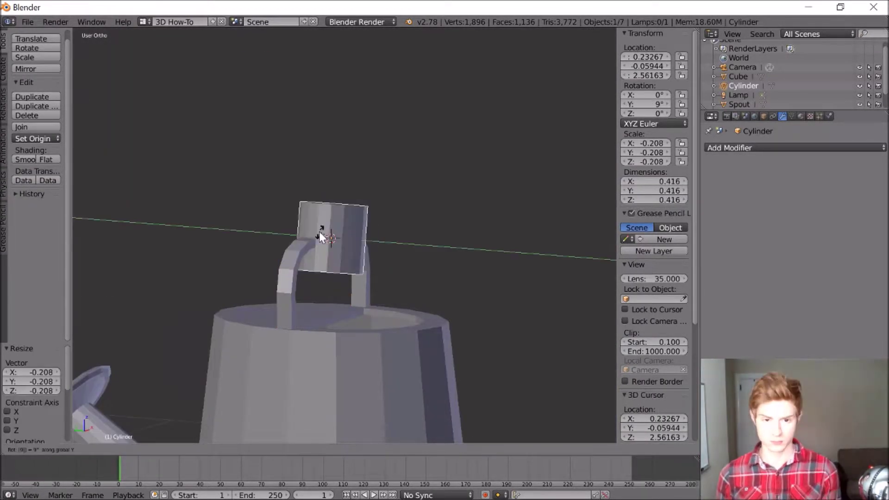
click(362, 264)
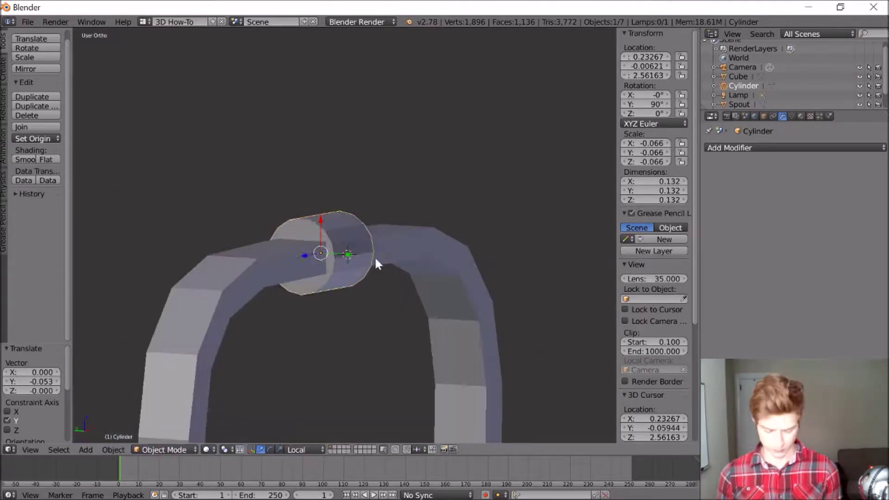
key(s)
key(y)
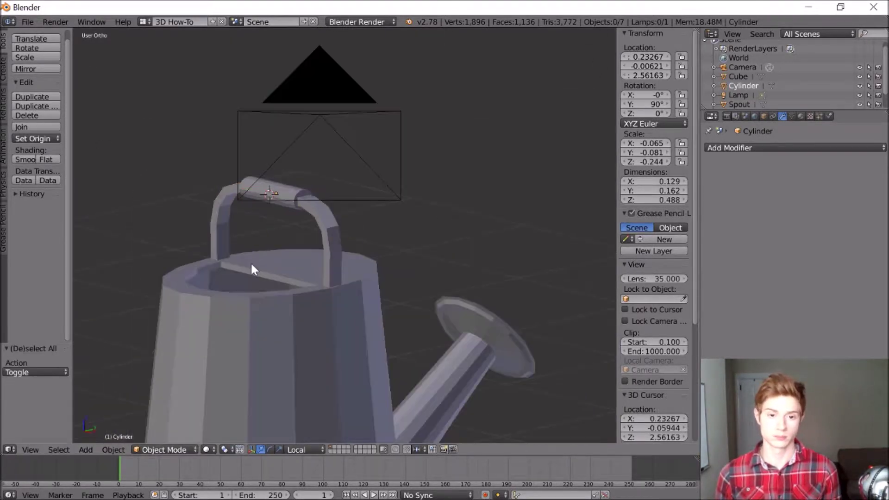
- Rename the top handle as TopHandle and the cylinder around it as TopHandleGrip
double_click(740, 78)
text(HandleGrip)
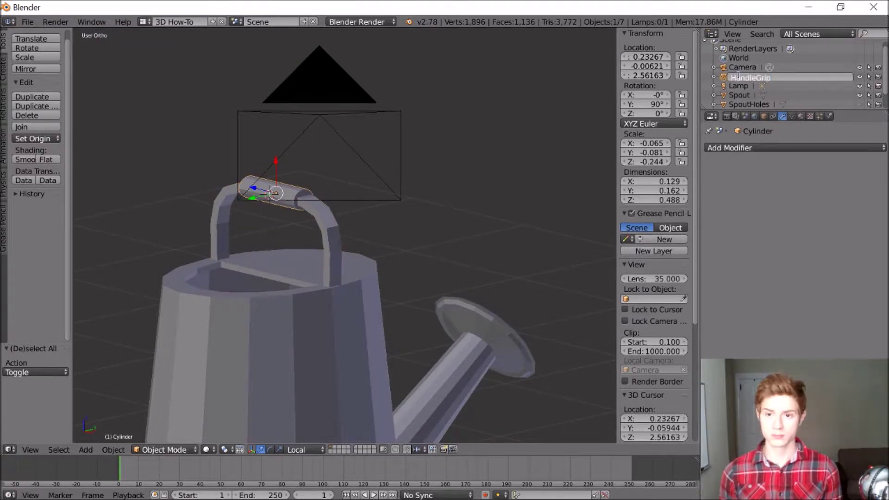
text(e)
key(Return)
- Duplicate the top handle with its grip, place the copies behind the can and rotate them 90° about Y
shift+right_click(313, 197)
key(shift+d)
click(152, 305)
key(r)
key(y)
key(9)
key(0)
key(Return)
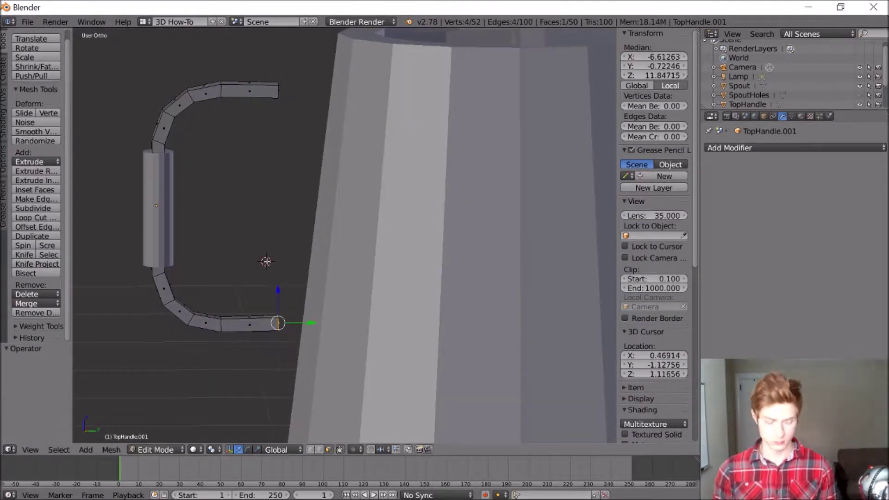
- Scale the copied handle's mesh about 1.66 along Z and 1.31 along Y, and tilt it against the can's sloping back
key(a)
key(s)
key(z)
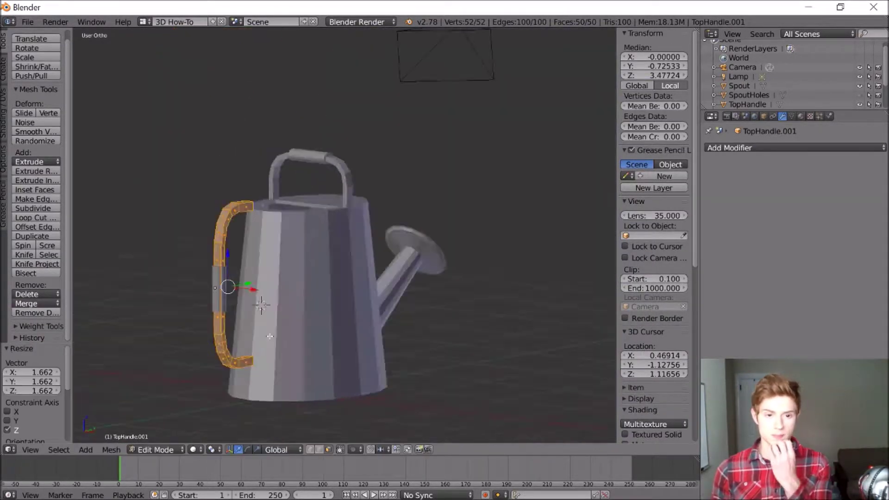
middle_drag(259, 308, 272, 306)
key(g)
key(z)
click(272, 305)
click(332, 379)
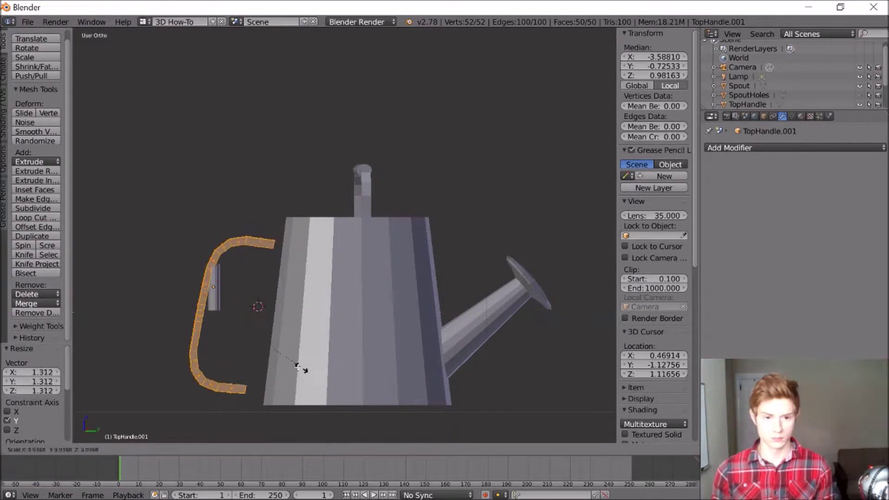
middle_drag(331, 378, 375, 324)
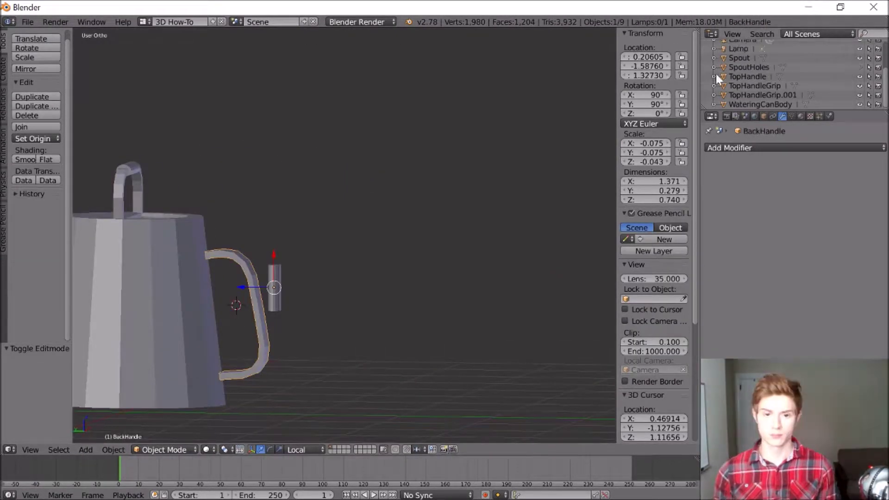
- Rename the copied handle as BackHandle and the copied grip as BackHandleGrip
double_click(787, 96)
text(BackHandleGrip)
key(Return)
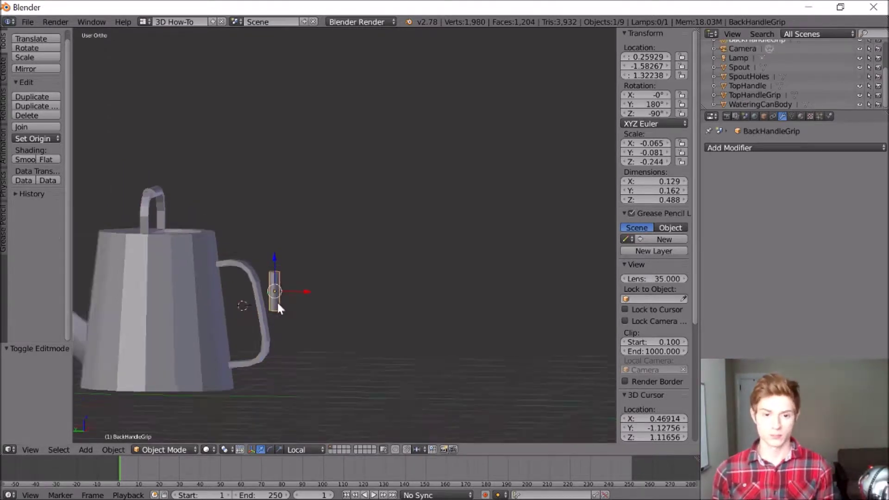
- Tilt the back grip by about 12°, scale it up about 1.85 times and move it onto the back handle
key(KP_Decimal)
key(shift+s)
click(274, 300)
key(r)
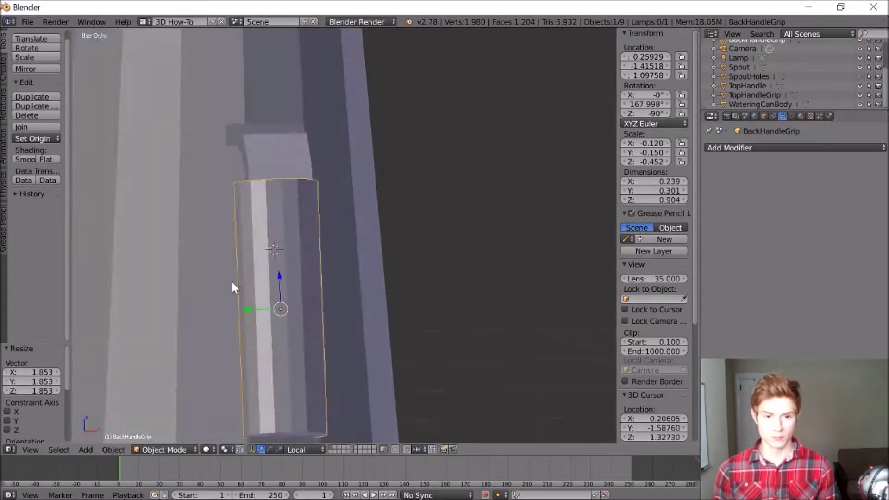
drag(253, 309, 260, 304)
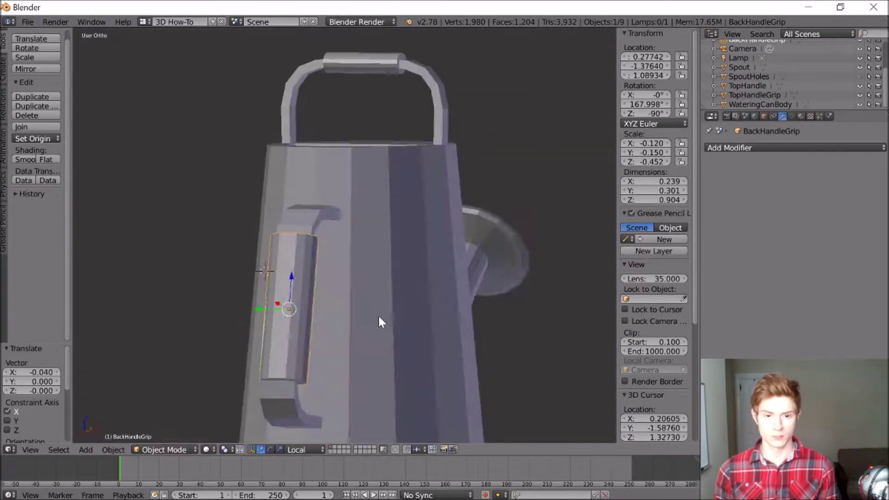
middle_drag(378, 315, 420, 223)
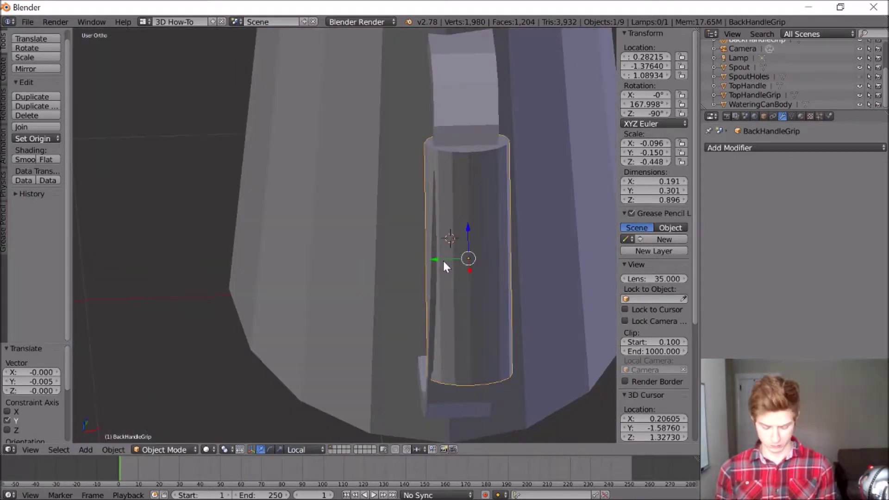
- Fine-tune the back grip's rotation, Y position and width so it wraps evenly around the back handle
key(r)
key(y)
click(441, 260)
key(g)
key(y)
key(y)
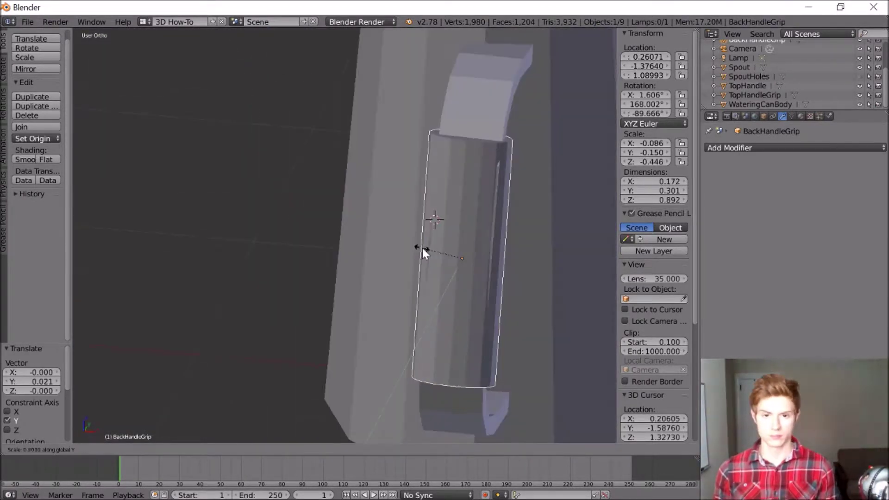
key(a)
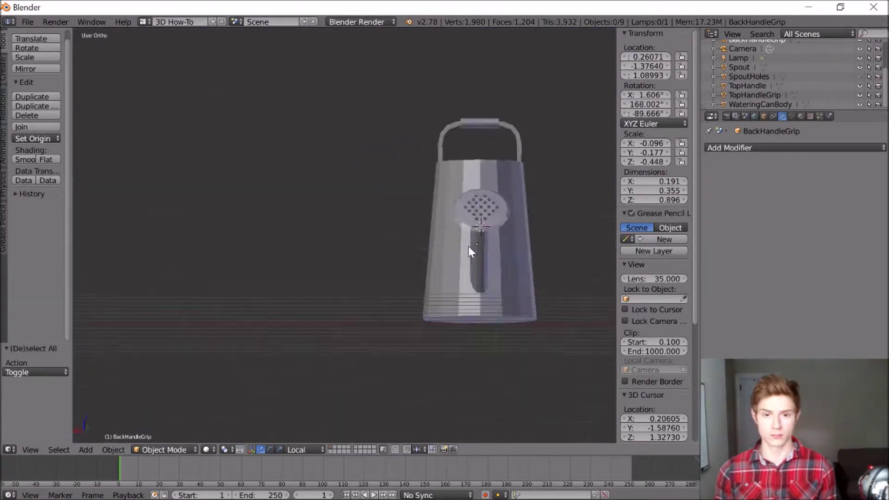
middle_drag(468, 251, 401, 331)
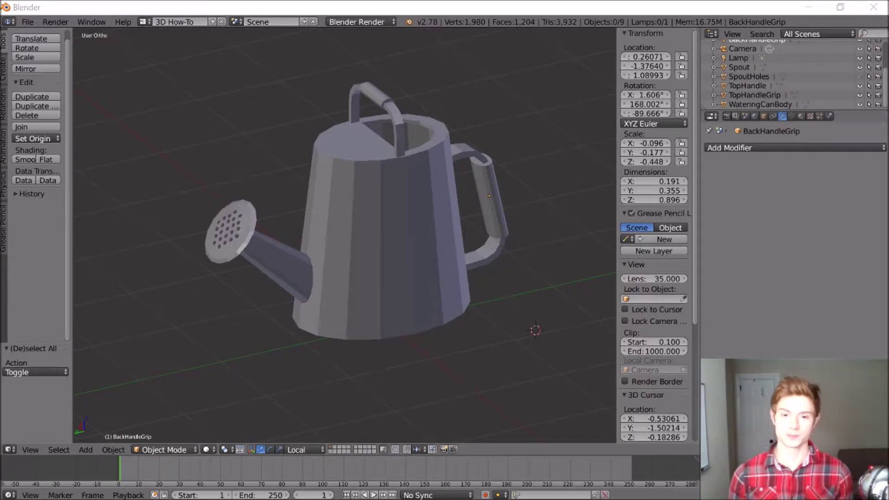
- Add a new cylinder beside the can, thin it to about 0.113 across X and Y, and stretch it along Z into a long pole
scroll(342, 231, down, 5)
click(86, 450)
click(153, 398)
key(s)
key(shift+z)
key(s)
key(z)
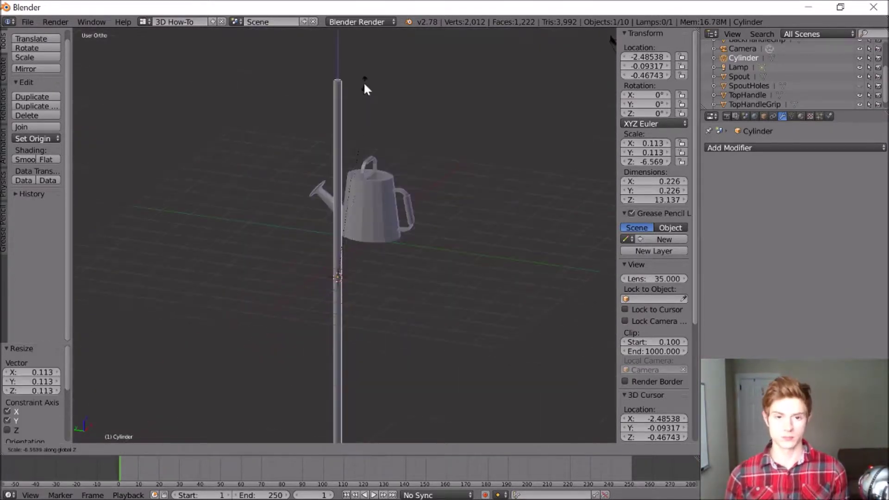
click(365, 92)
- Bevel the pole's bottom edge in Edit Mode to add edge loops near its lower end
scroll(365, 220, up, 5)
click(170, 449)
click(160, 431)
key(ctrl+b)
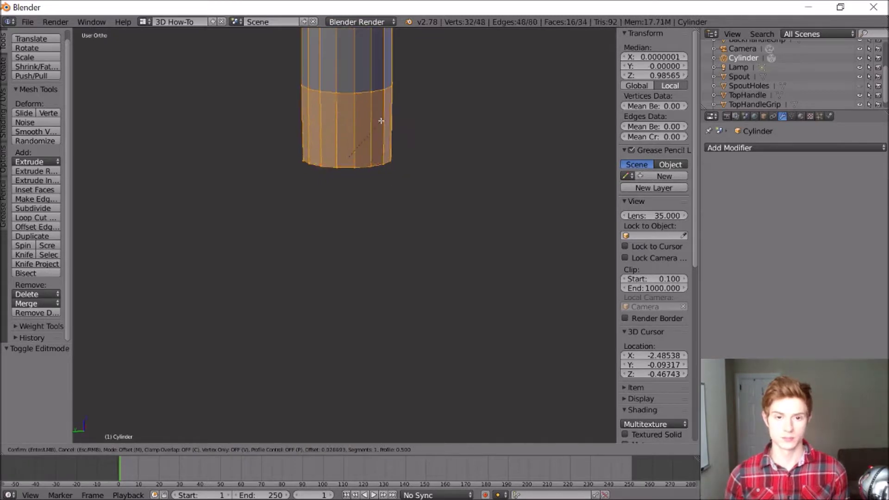
click(381, 121)
alt+click(347, 166)
key(e)
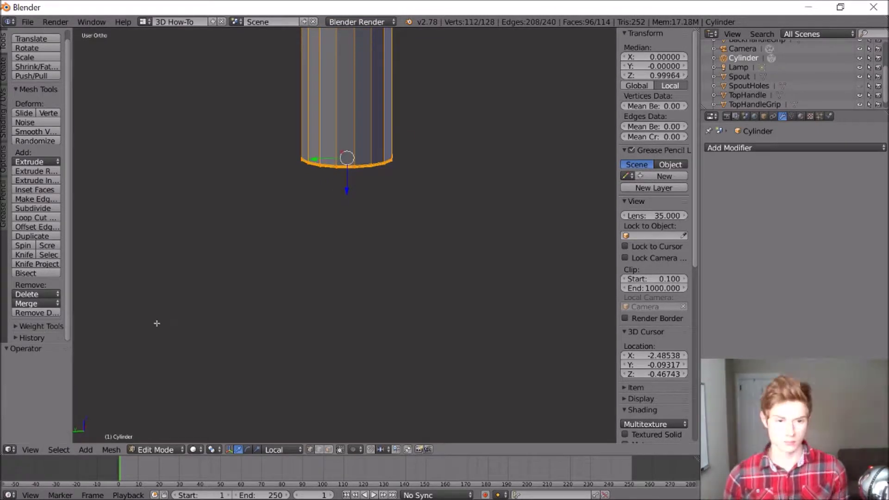
- Inset the pole's bottom end face by scaling it to about 0.547
scroll(347, 208, up, 4)
key(i)
scroll(407, 277, up, 2)
key(s)
click(374, 300)
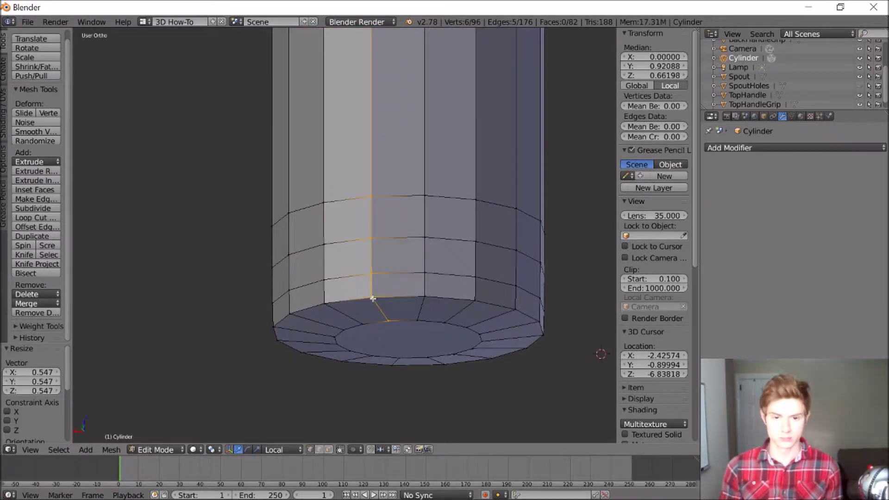
- Scale in the edge loops near the pole's lower end and shift the end face slightly outward to round the tip
alt+click(377, 277)
key(s)
click(371, 259)
key(s)
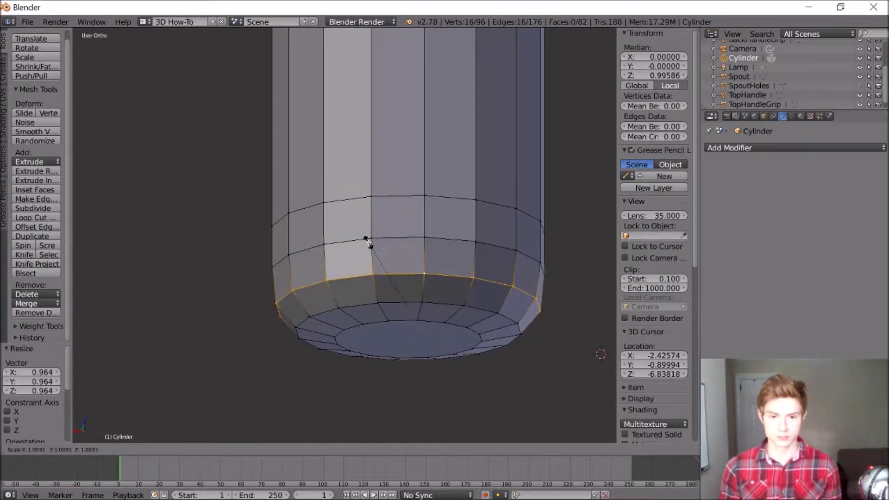
key(a)
scroll(407, 358, down, 10)
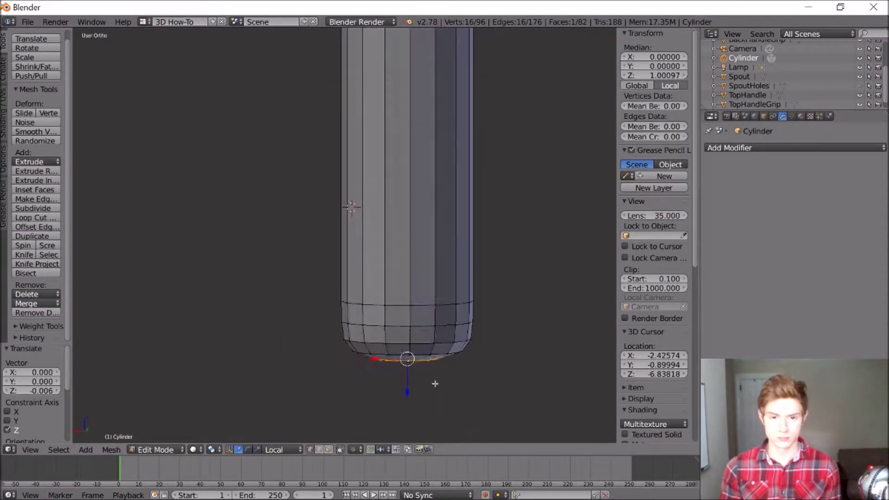
shift+middle_drag(478, 300, 445, 63)
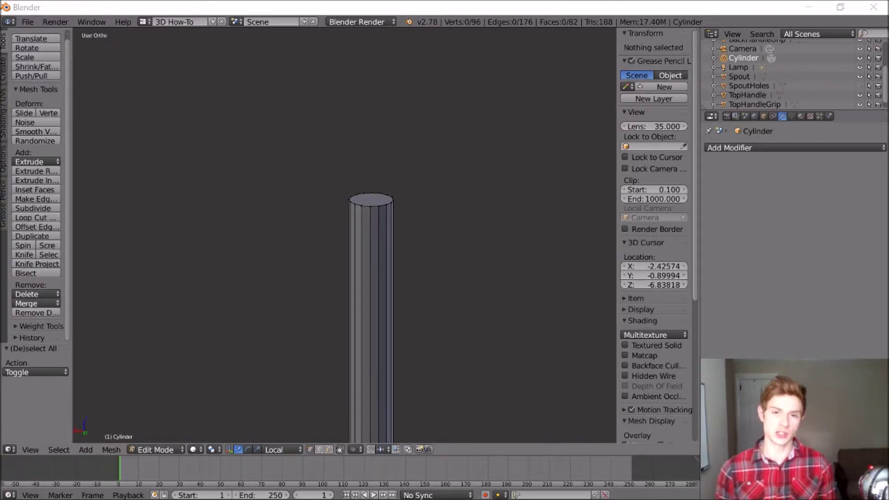
- Add a loop cut around the pole and slide it close to the upper end
key(a)
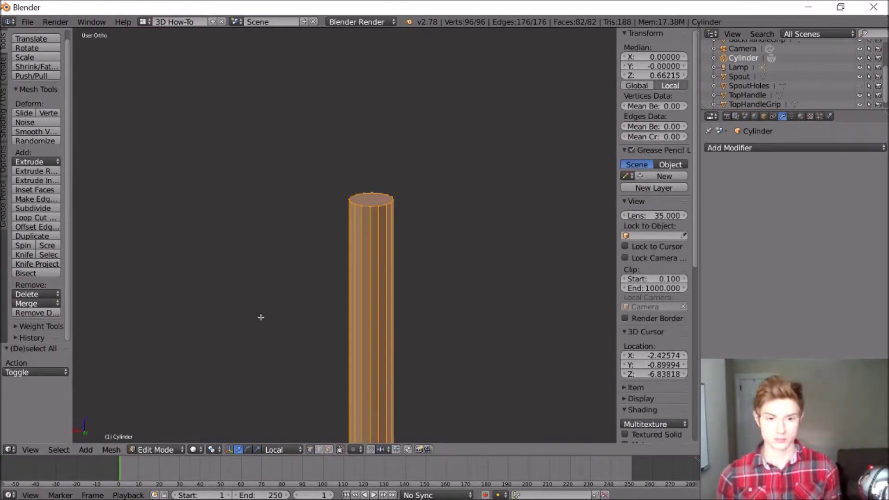
key(a)
key(ctrl+r)
click(376, 301)
click(427, 144)
scroll(439, 299, up, 10)
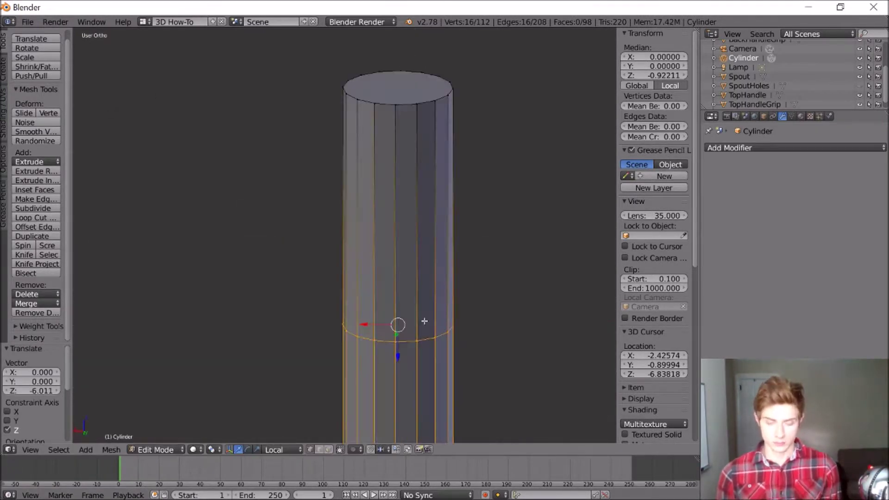
- Extrude the side faces above the upper edge loop and scale them to about 1.038 to form a thicker collar
click(35, 218)
click(390, 321)
key(l)
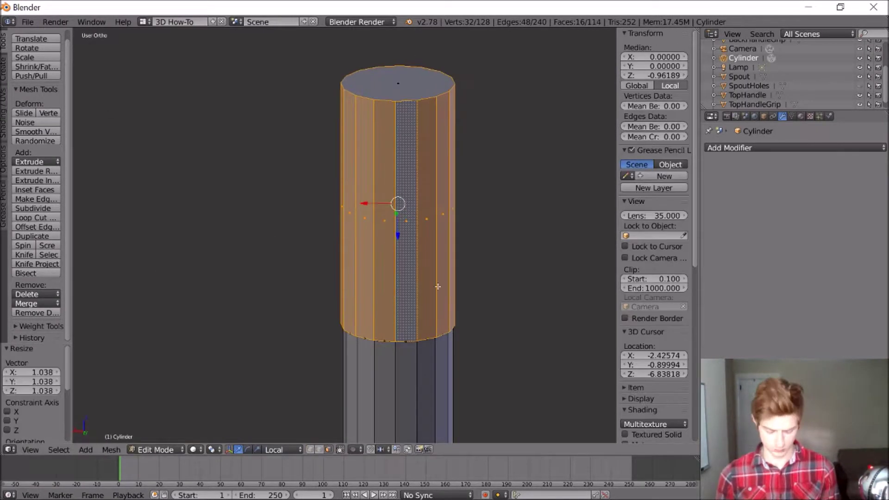
key(a)
scroll(343, 249, down, 4)
- Add a small cylinder scaled to about 0.034 at the center of the pole's top face
key(Tab)
key(Tab)
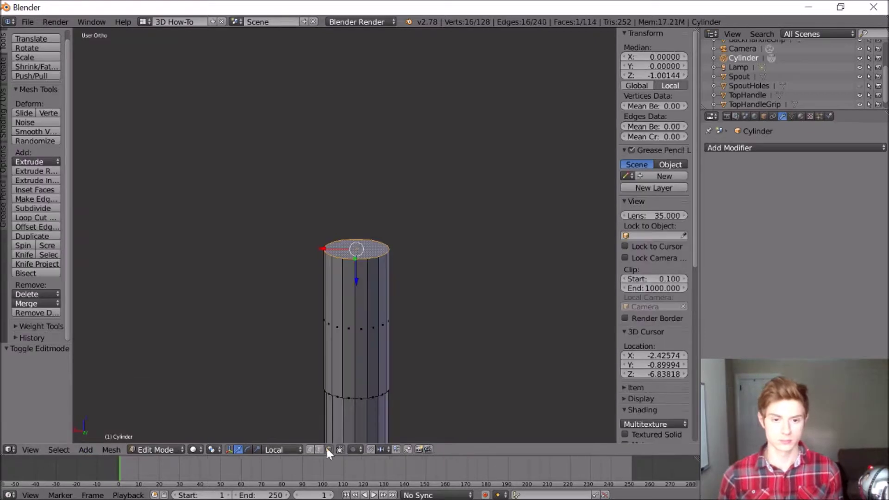
key(Tab)
key(shift+a)
click(369, 330)
scroll(402, 229, down, 5)
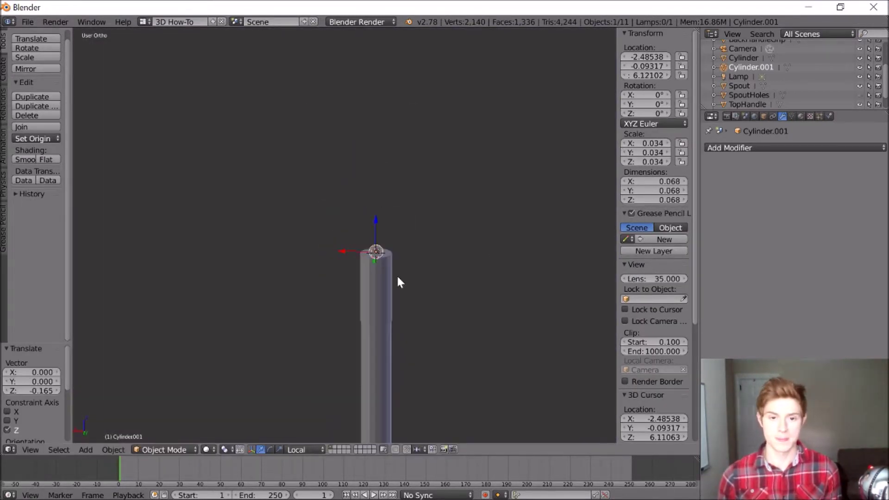
- Extrude the small cylinder's top face in several segments in front view, bending left and then right to form a curved neck
key(Tab)
key(KP_Decimal)
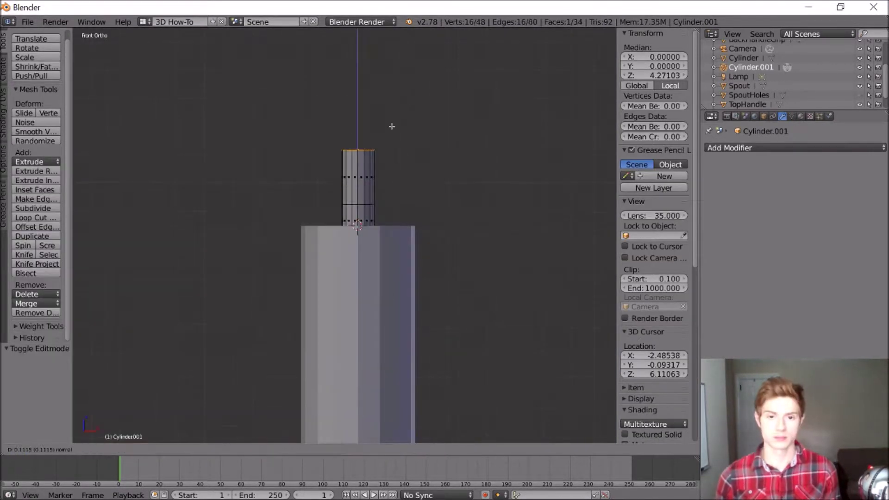
key(g)
key(x)
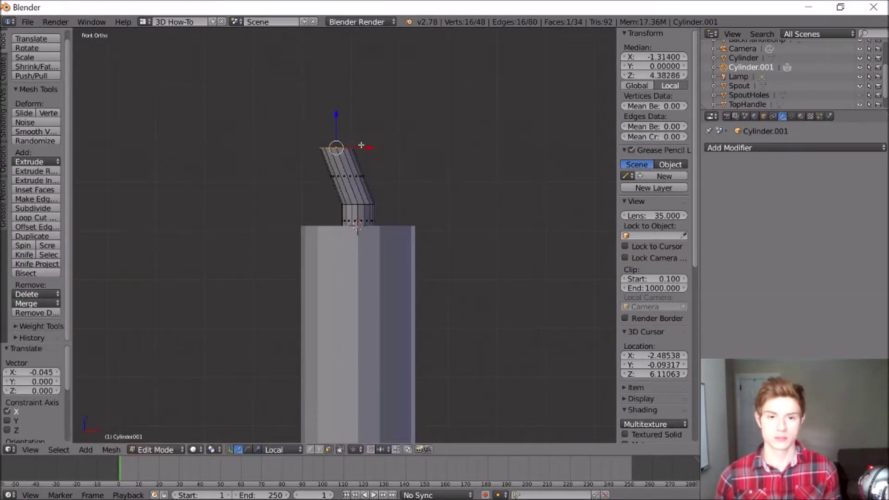
click(336, 91)
click(306, 155)
key(e)
click(348, 109)
key(e)
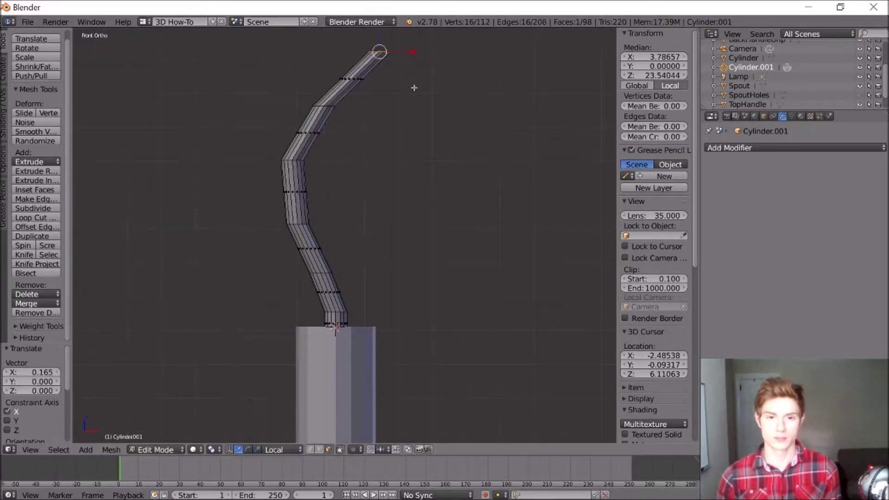
click(413, 85)
- Rotate the neck's end face and lower edge loops to follow the bend and even out its thickness
shift+middle_drag(398, 10, 266, 94)
key(r)
click(314, 157)
alt+click(159, 257)
key(r)
click(174, 257)
alt+click(159, 319)
key(r)
click(189, 320)
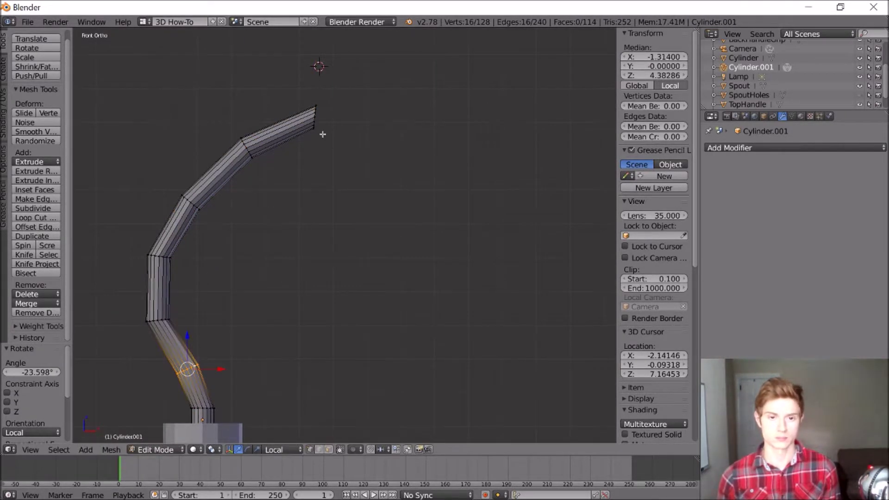
- Rotate the edge loop near the top of the neck's bend and shift it along X
scroll(323, 135, down, 1)
alt+click(246, 144)
key(r)
click(259, 139)
key(g)
key(x)
click(262, 141)
- Rotate the neck's end face and extrude it in further segments that curve over and downward
key(r)
click(342, 178)
key(e)
click(476, 324)
click(498, 288)
key(e)
click(501, 307)
middle_drag(500, 307, 462, 228)
key(a)
scroll(372, 206, up, 3)
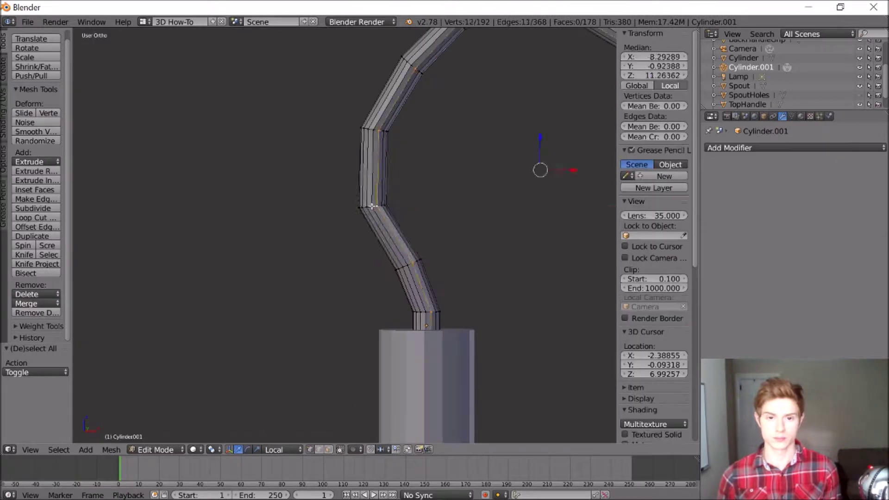
- Remove one edge loop from the curved neck
key(a)
scroll(373, 206, down, 3)
middle_drag(372, 206, 574, 224)
right_click(512, 203)
key(a)
right_click(305, 189)
key(w)
click(500, 212)
- Raise the edge loop nearest the neck's tip along Z, rotate it to follow the curve and shift it along X
key(a)
alt+right_click(509, 207)
drag(512, 192, 518, 174)
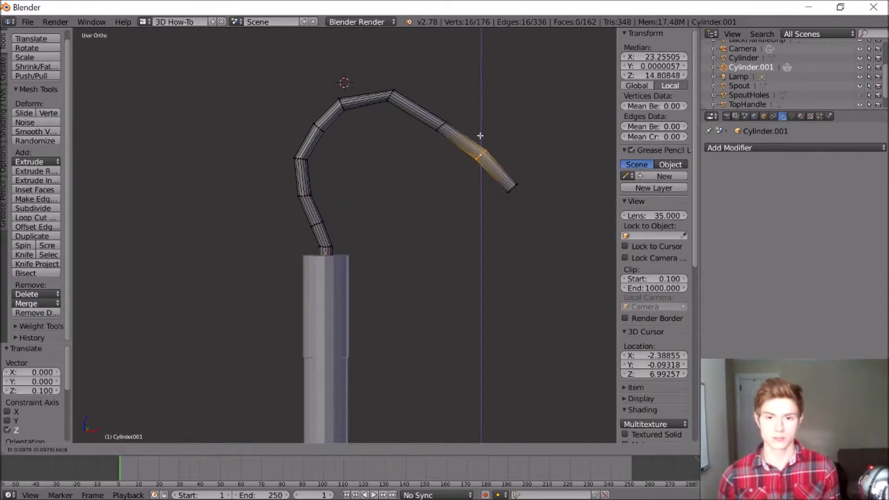
key(r)
click(480, 159)
drag(481, 125, 481, 126)
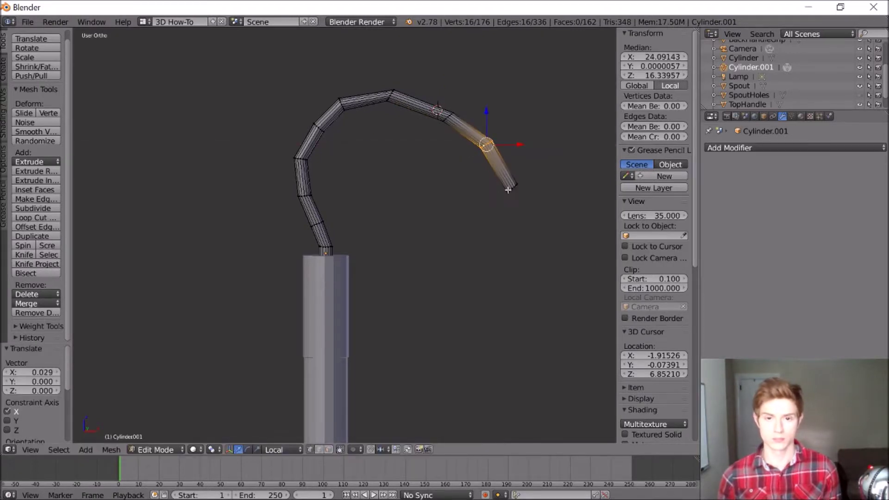
- Undo recent neck adjustments and rotate the edge loop on the neck's descending side
scroll(524, 194, down, 2)
key(ctrl+z)
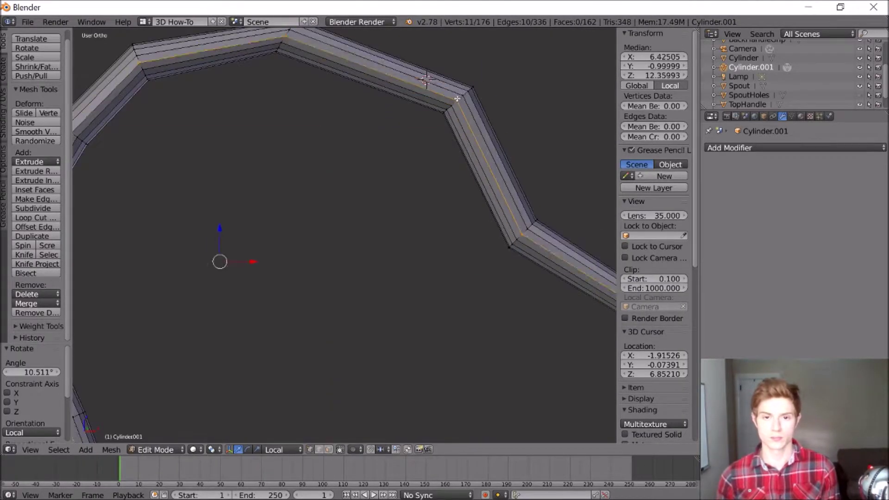
right_click(417, 83)
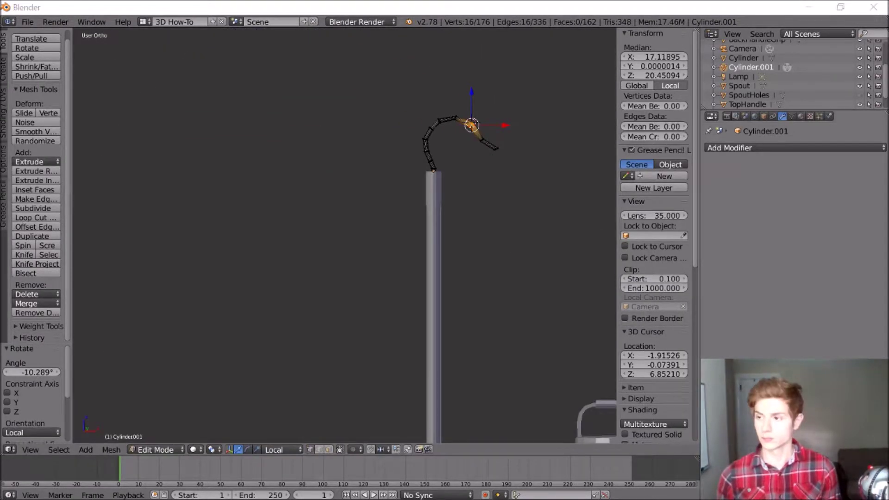
scroll(471, 125, up, 8)
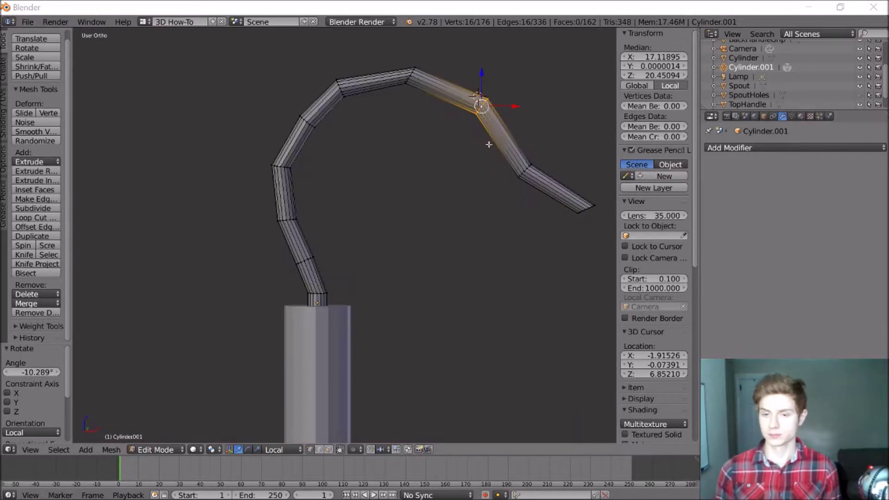
key(ctrl+z)
scroll(595, 200, up, 3)
key(a)
- Add a cube at the end of the curved neck, scale it and tilt it about the Y axis
scroll(595, 199, down, 6)
scroll(196, 279, up, 5)
shift+middle_drag(196, 280, 343, 268)
key(Tab)
click(86, 450)
click(187, 359)
key(s)
click(334, 354)
key(r)
key(y)
click(281, 421)
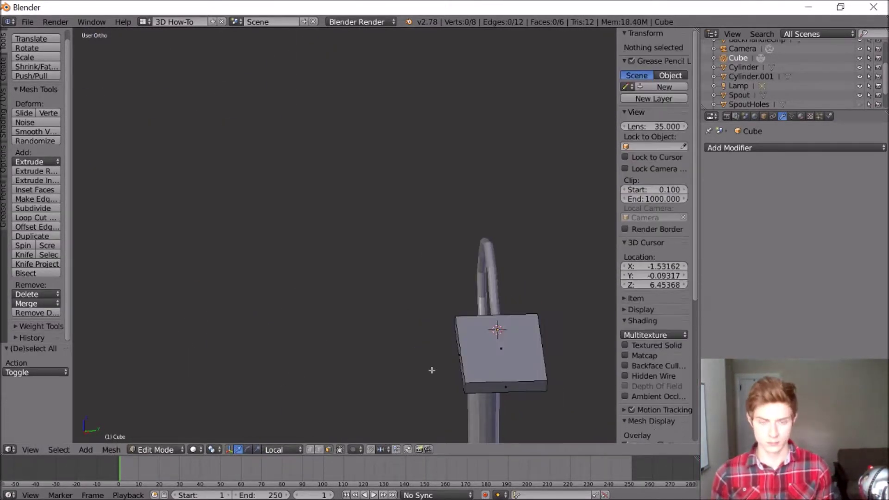
- Scale the hoe head into a flat plate and bevel its neck-side corners with 4 segments
key(a)
key(s)
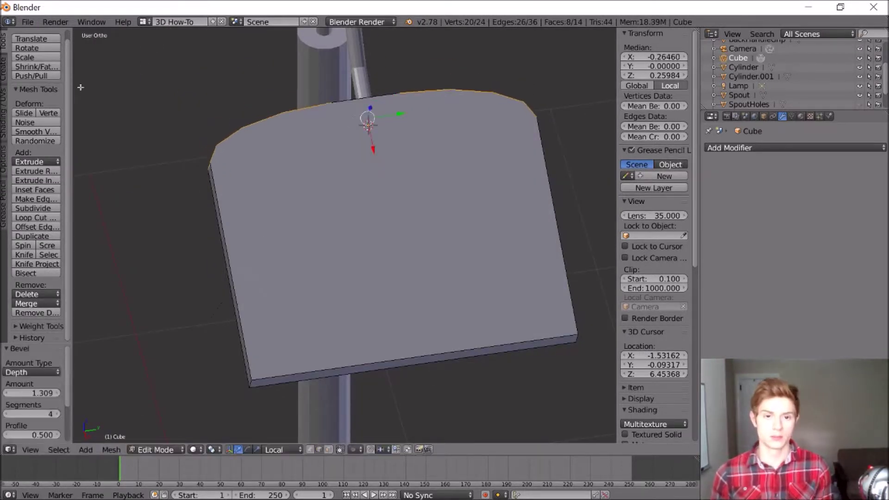
key(a)
- Knife-cut a straight line across the hoe head's flat face near its cutting edge
scroll(159, 278, down, 3)
middle_drag(159, 278, 252, 316)
scroll(297, 254, up, 3)
key(k)
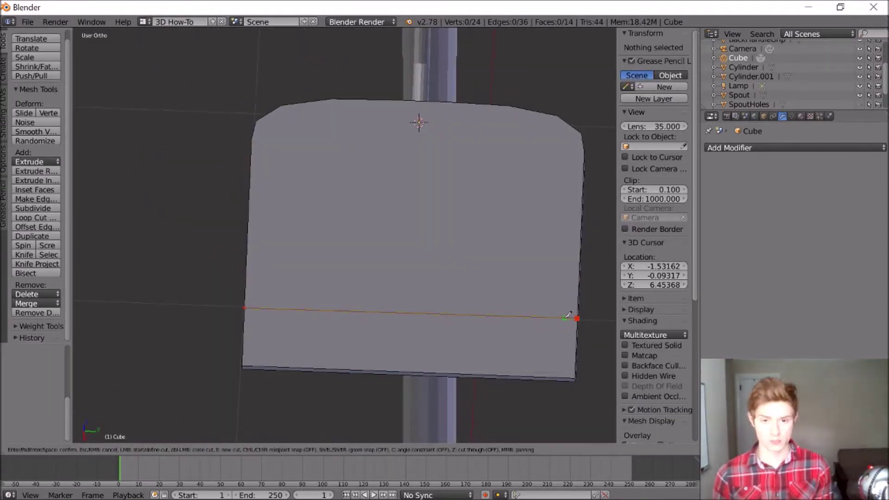
key(Escape)
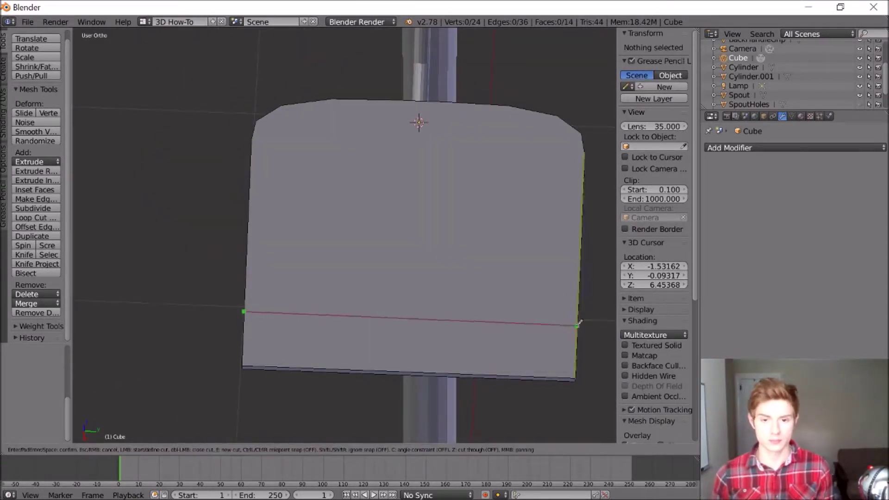
click(577, 325)
key(Return)
- Scale the cylinder beside the watering can into a slim axe handle base and extrude its top face upward
scroll(579, 323, down, 5)
middle_drag(399, 278, 339, 136)
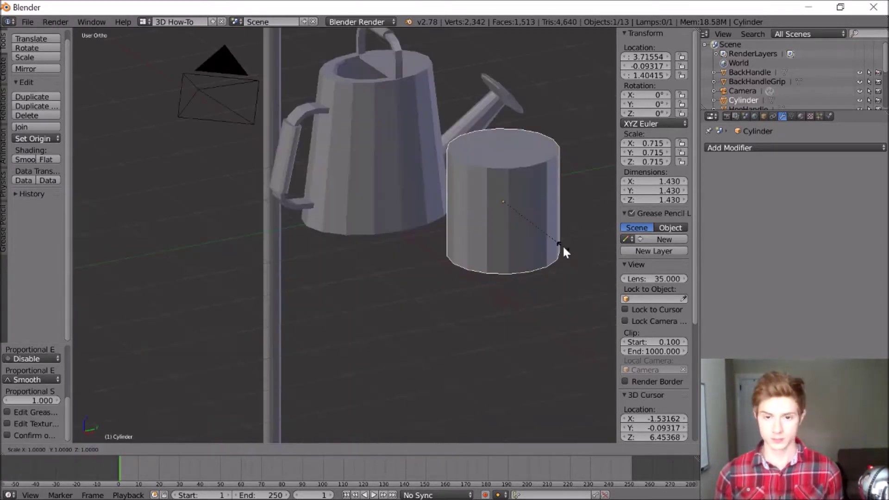
key(s)
key(y)
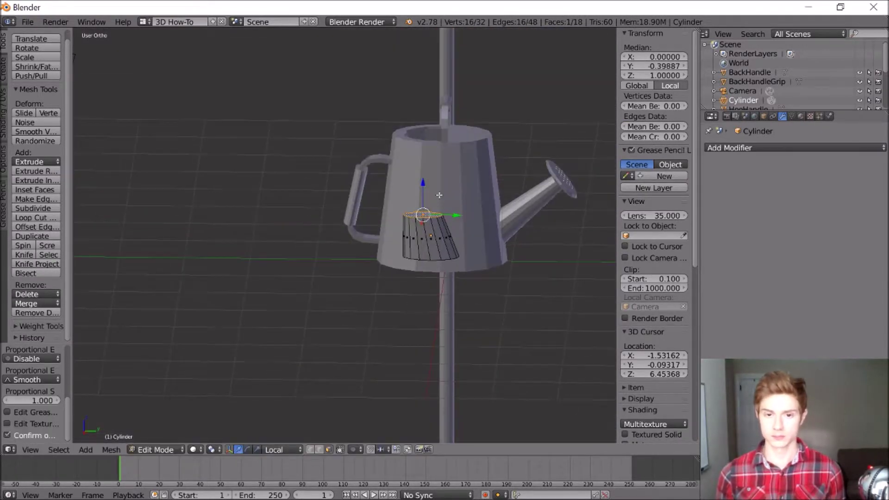
key(e)
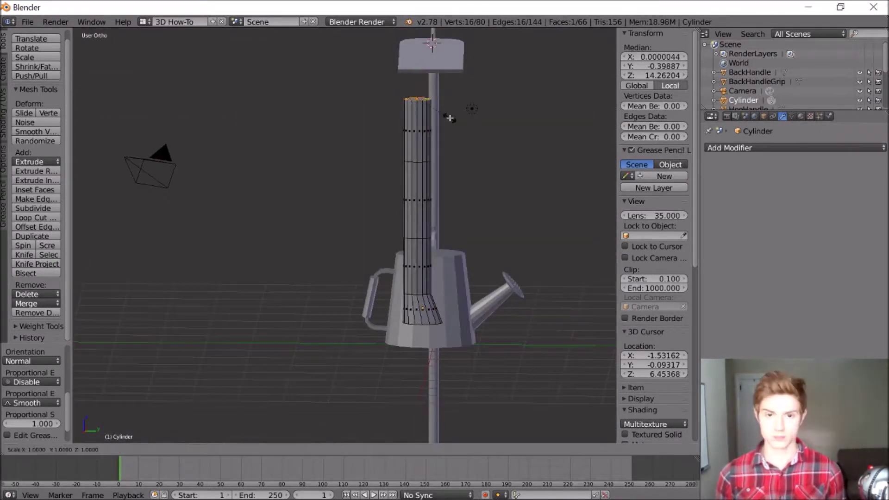
- Widen the axe handle's top face and shift its middle edge loops along Y to give the handle a curve
drag(451, 100, 456, 101)
click(460, 101)
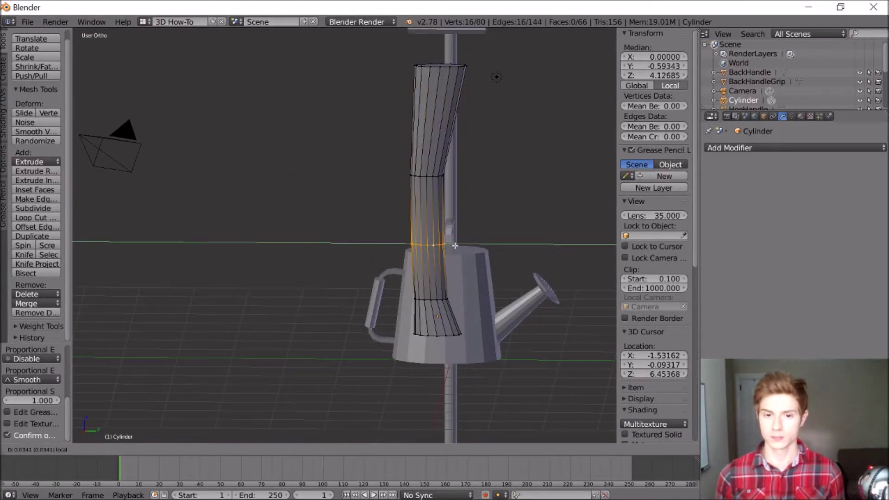
click(472, 123)
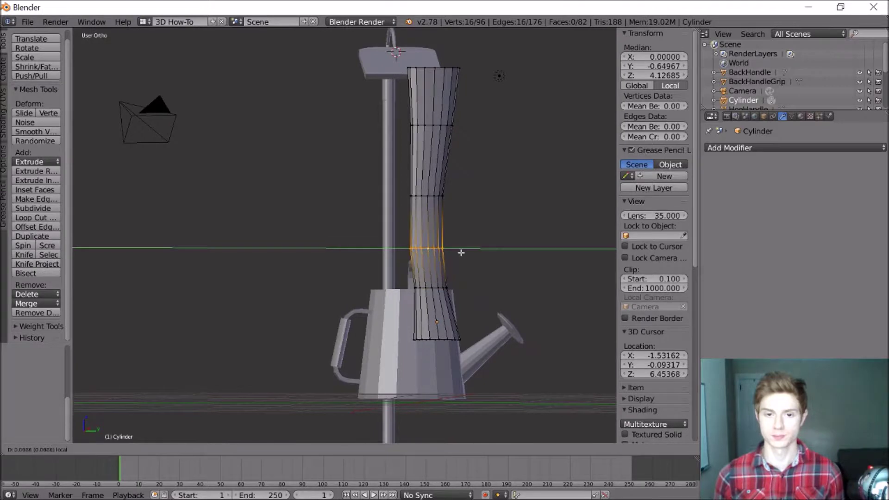
key(g)
click(443, 197)
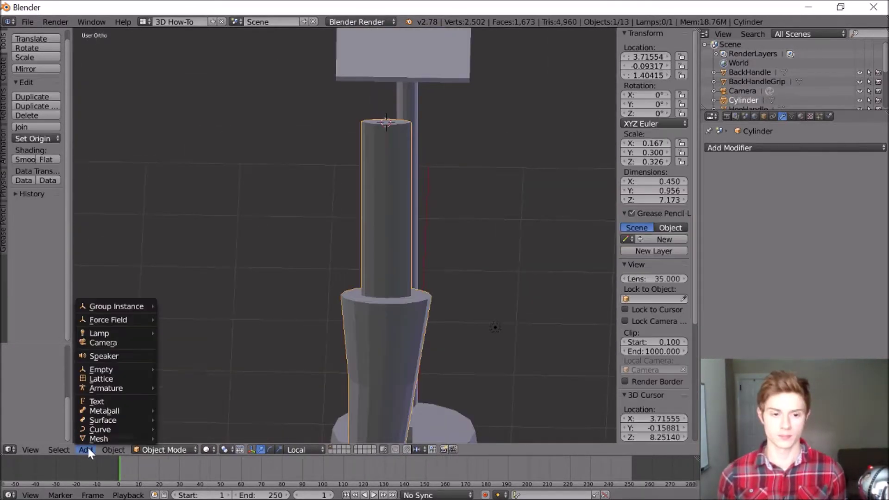
- Add a cube at the axe handle's top and shape it into a wedge divided by three loop cuts
click(241, 366)
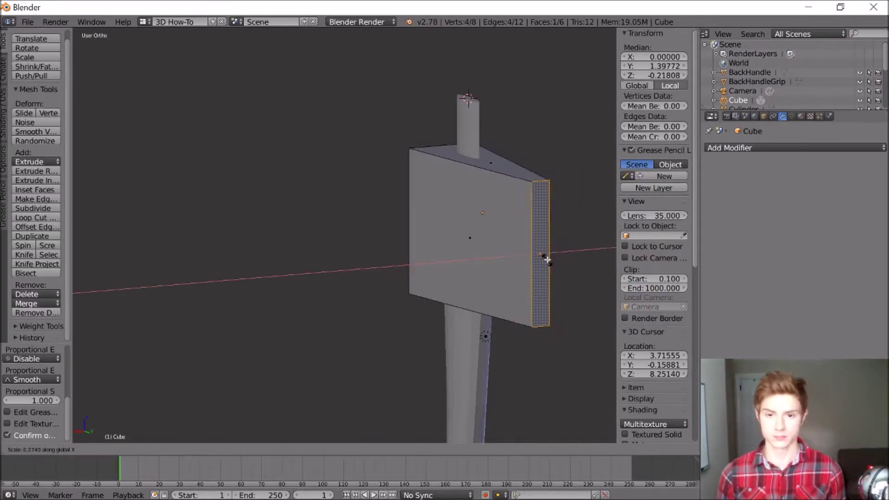
click(507, 327)
middle_drag(528, 255, 388, 250)
key(a)
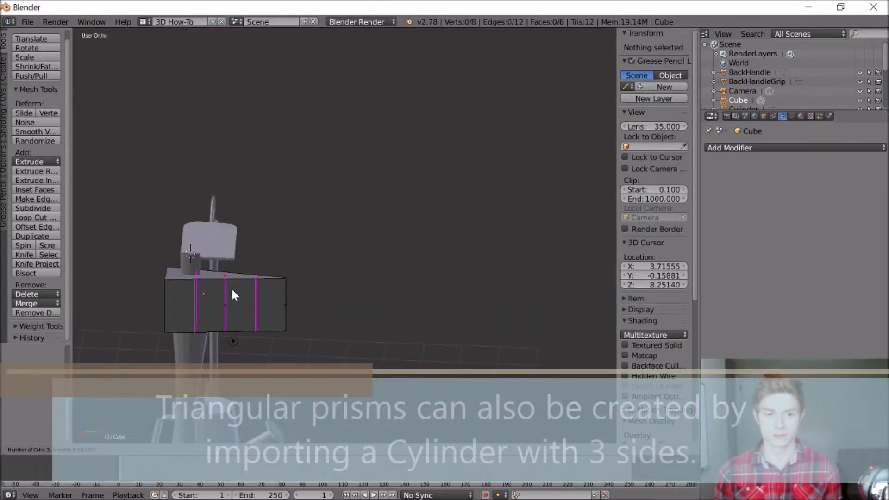
click(232, 288)
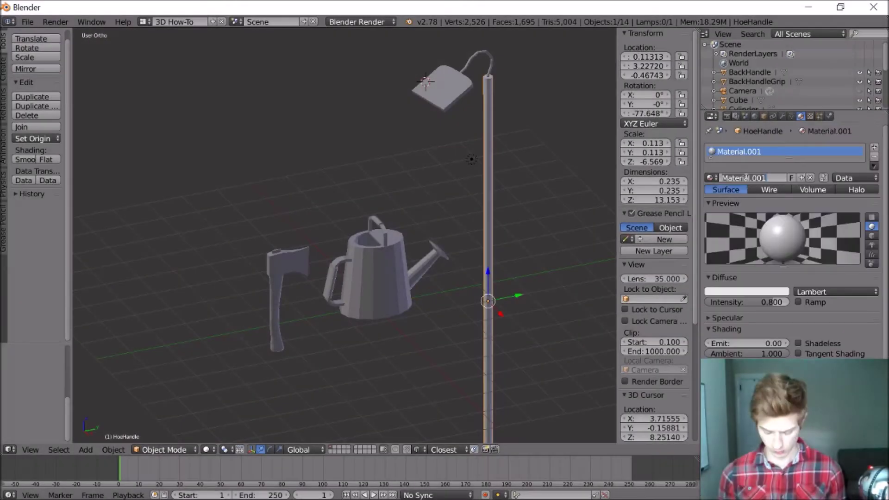
- Set the diffuse colour of the hoe handle's material and give the hoe neck a new dark gray material
click(738, 292)
click(720, 218)
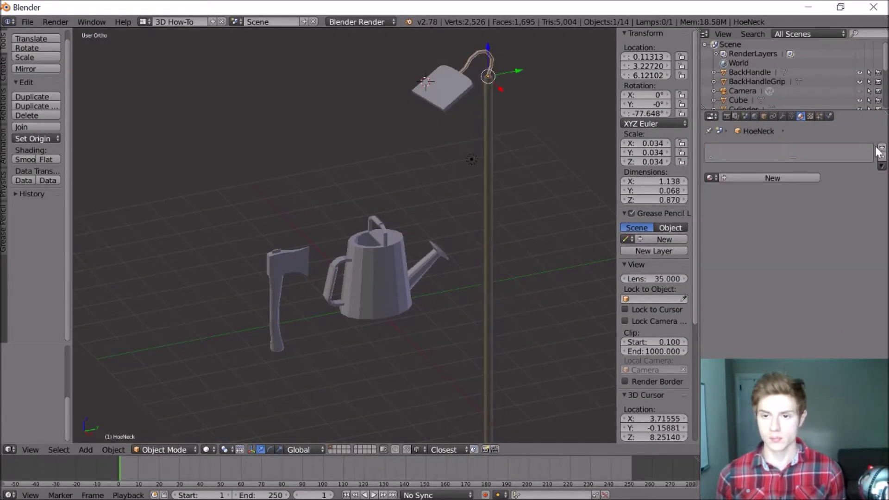
click(759, 179)
click(746, 291)
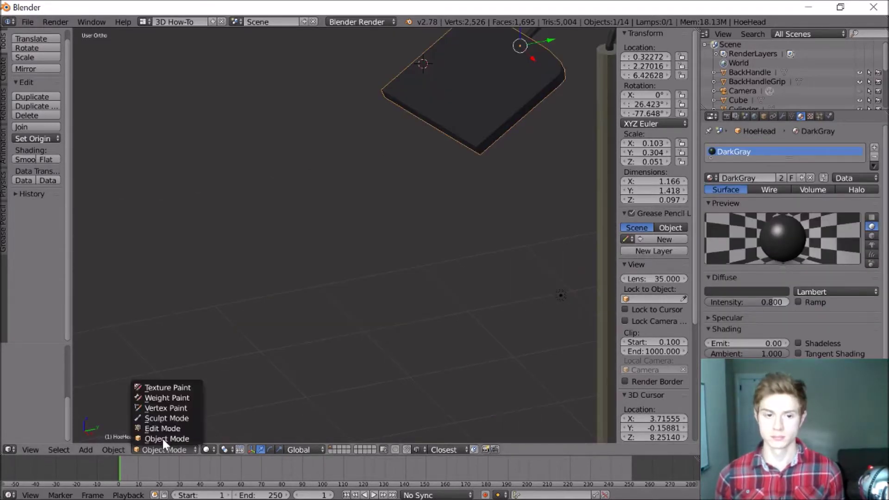
- Create a LightGray material on the hoe head and assign it to the strip of face along the cutting edge
click(170, 441)
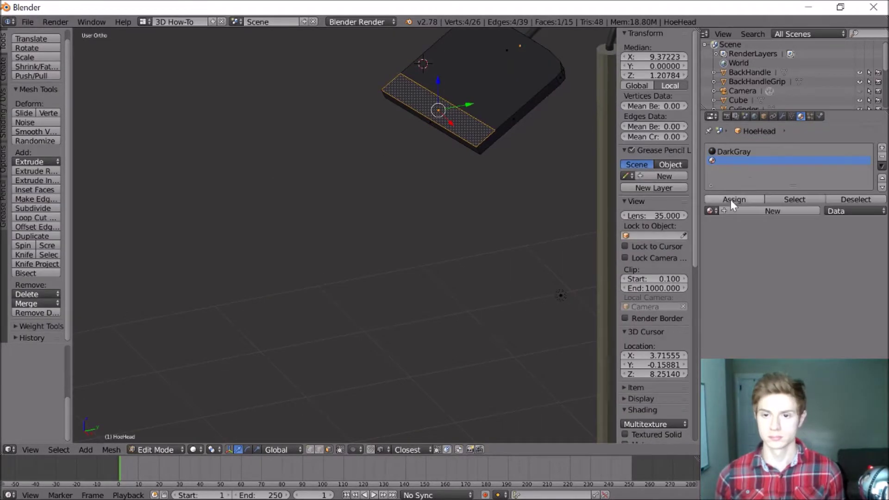
click(749, 211)
click(746, 324)
click(733, 199)
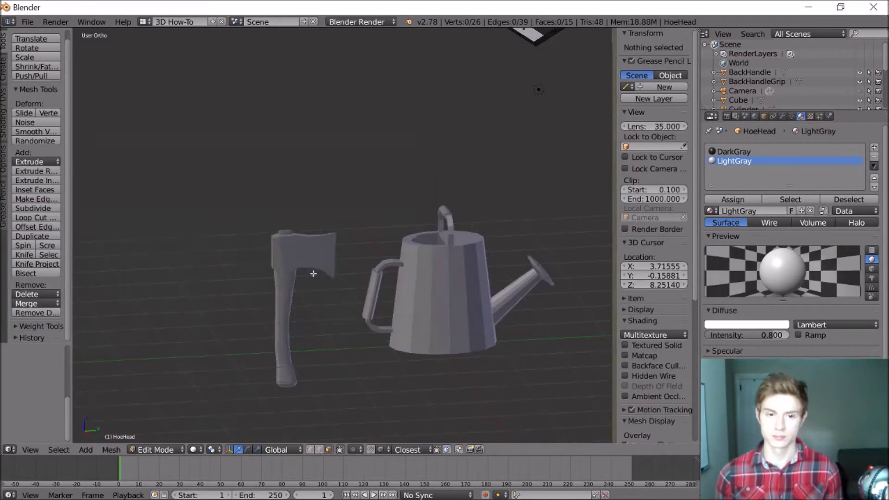
- Move the hoe head's cutting edge along Z to thin the blade and return to Object Mode
click(156, 450)
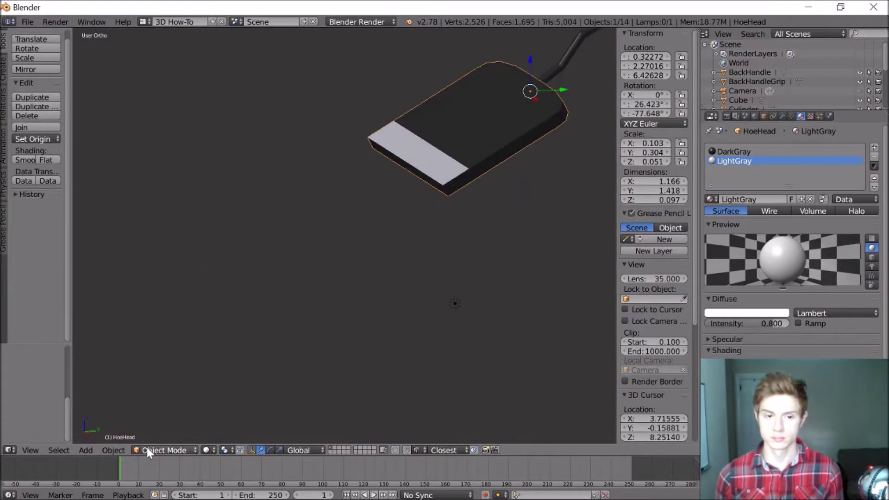
click(734, 152)
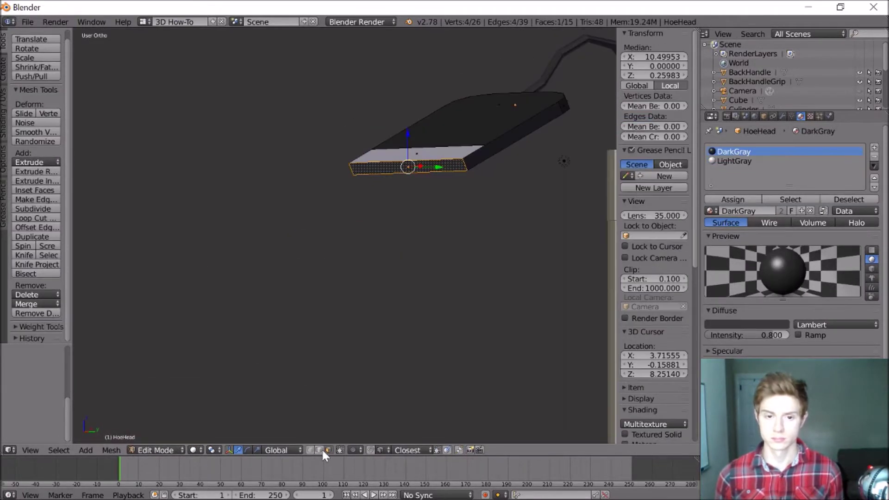
key(g)
key(z)
click(160, 439)
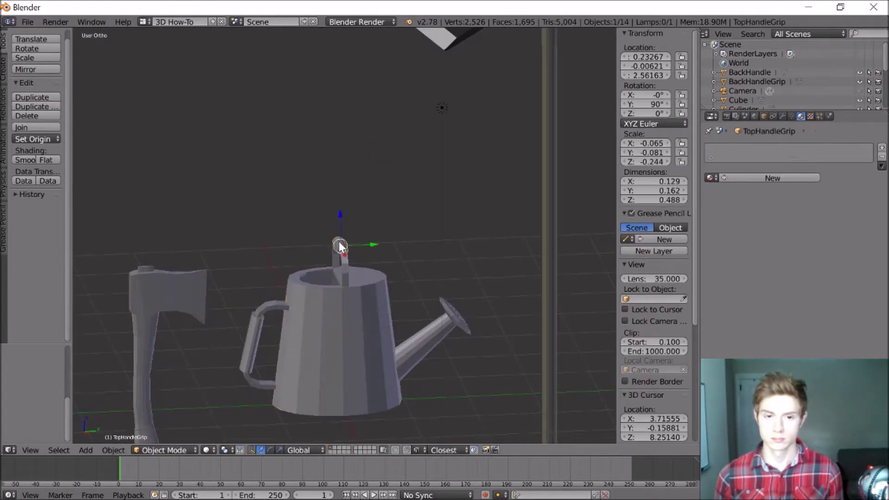
- Give the watering can's top handle grip the Brown material and adjust its diffuse colour
click(711, 178)
click(736, 204)
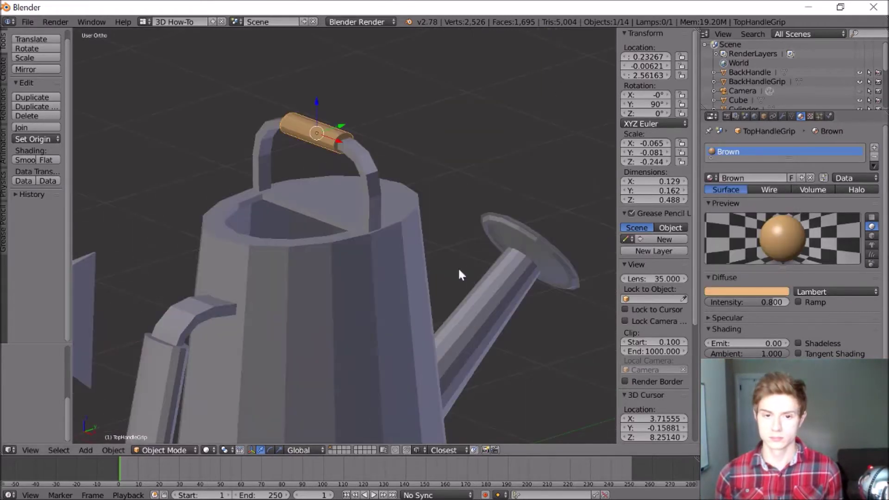
click(747, 291)
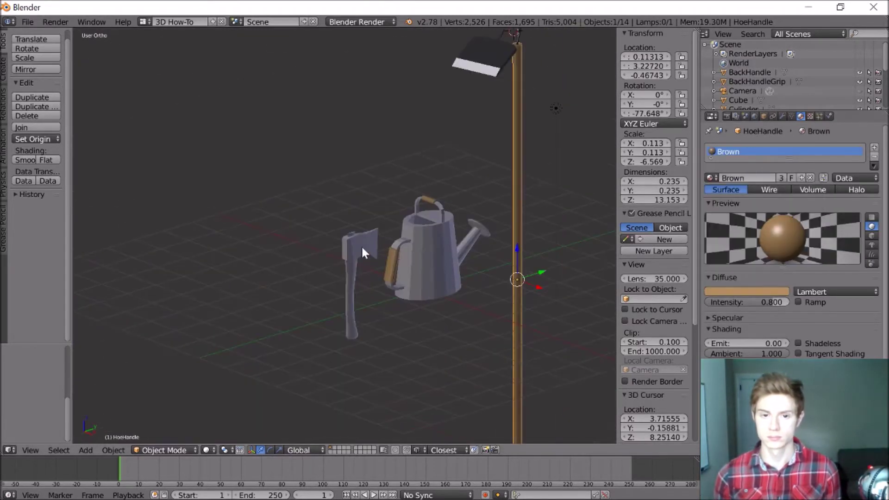
- Assign the existing Brown material to the axe handle
right_click(341, 239)
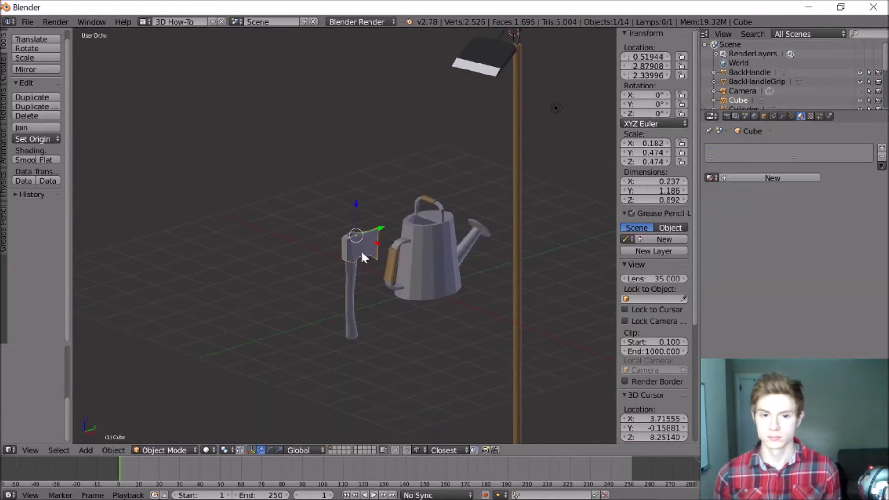
click(710, 178)
click(753, 213)
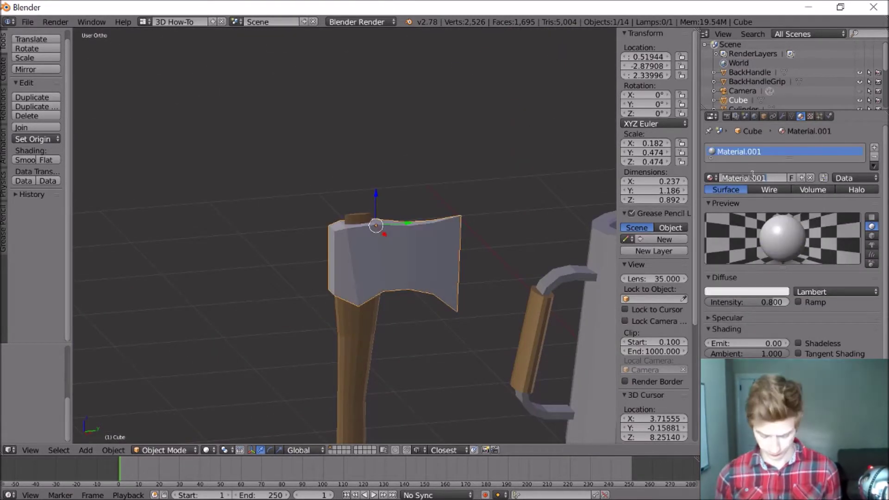
- Give the axe head a Gray material and assign LightGray to the faces along its cutting edge
click(710, 178)
click(754, 203)
key(Tab)
right_click(438, 259)
mouse_move(445, 259)
middle_down()
mouse_move(509, 241)
mouse_move(445, 259)
middle_up()
click(874, 148)
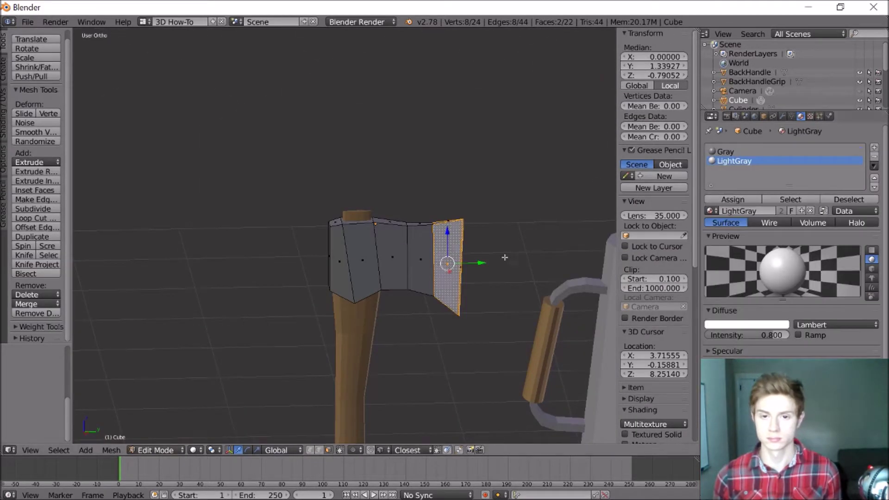
key(a)
- Select the ring of faces near the axe handle's lower end and try scaling it outward
middle_drag(505, 257, 530, 308)
scroll(512, 224, up, 8)
scroll(513, 224, down, 6)
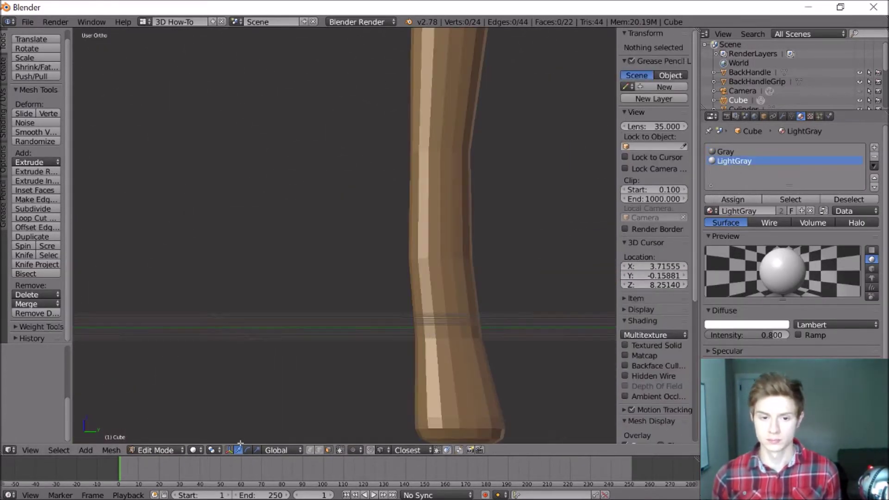
key(Tab)
right_click(463, 324)
click(156, 450)
click(167, 425)
alt+right_click(477, 301)
key(s)
key(z)
click(499, 311)
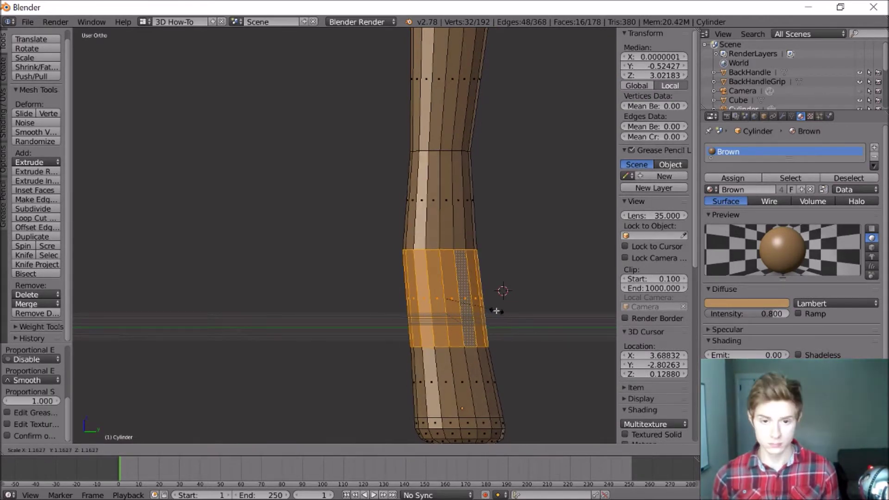
- Extrude the selected face ring on the axe handle and scale it outward into a raised band
scroll(444, 298, up, 4)
key(e)
key(s)
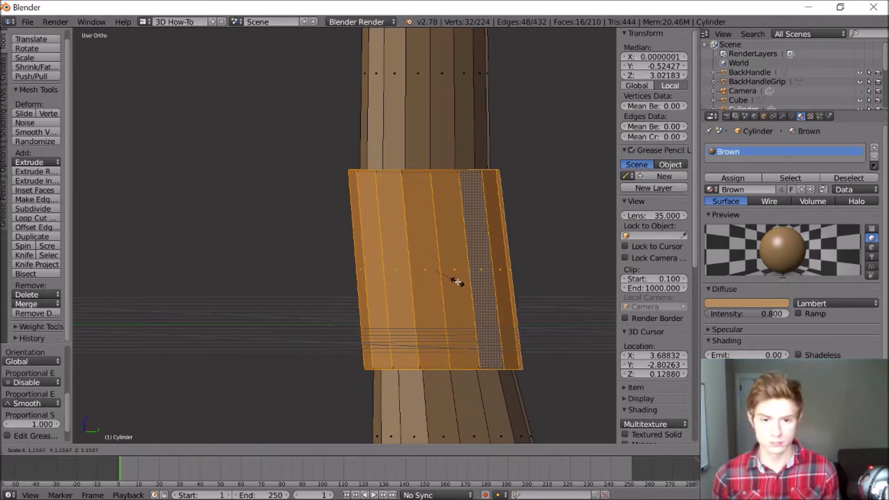
click(452, 320)
- Add a second material to the axe handle for the raised band and set its diffuse colour to red
key(a)
middle_drag(453, 319, 449, 327)
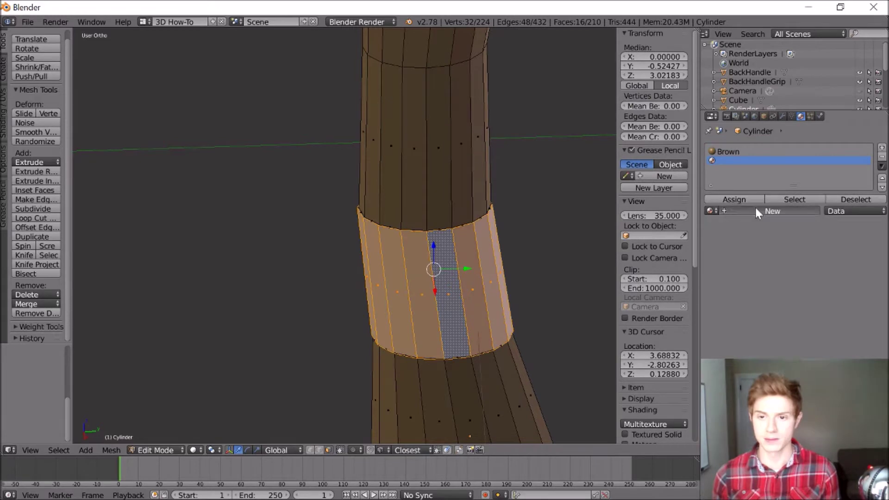
click(756, 207)
click(747, 324)
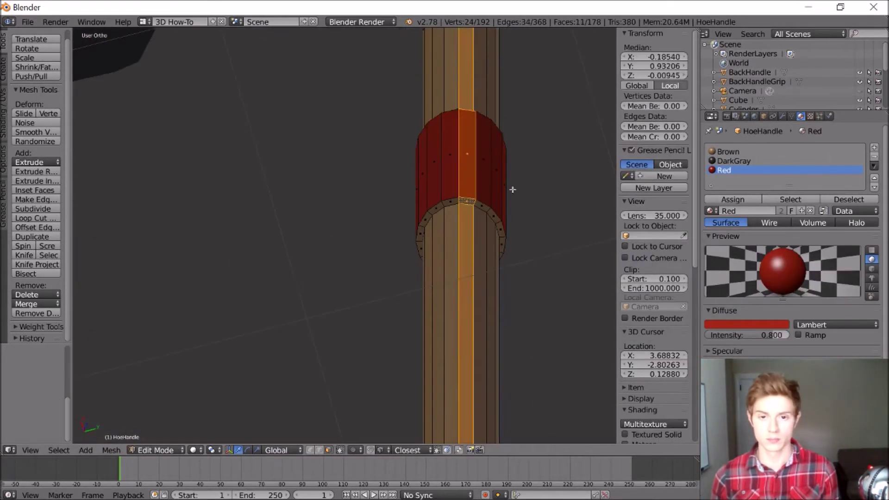
- Apply the Red material to the rim faces of the hoe handle's raised band and return to Object Mode
alt+right_click(462, 238)
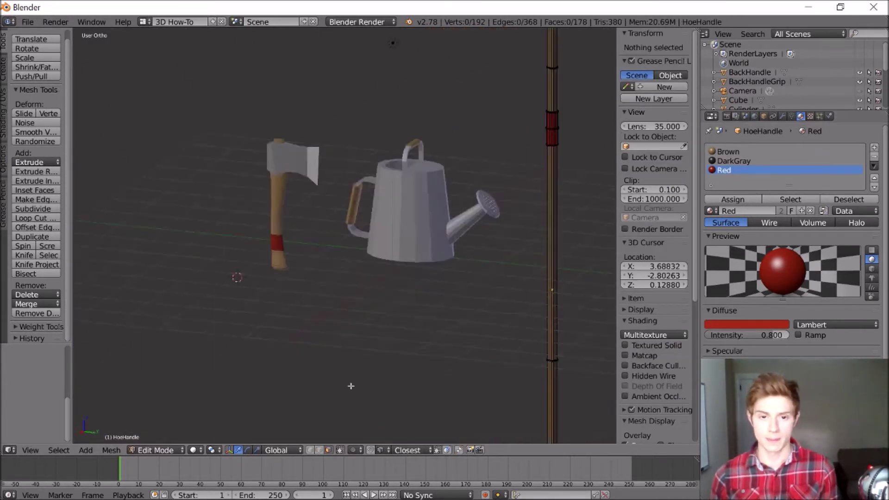
middle_drag(351, 386, 568, 71)
key(Tab)
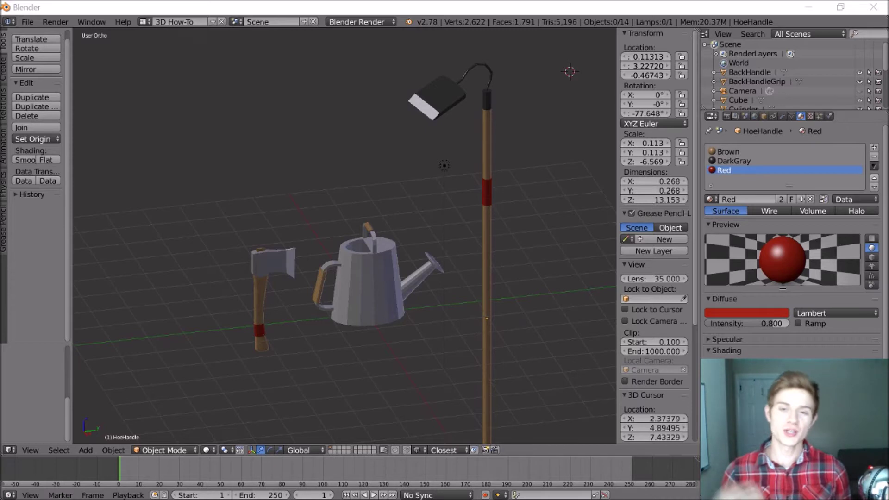